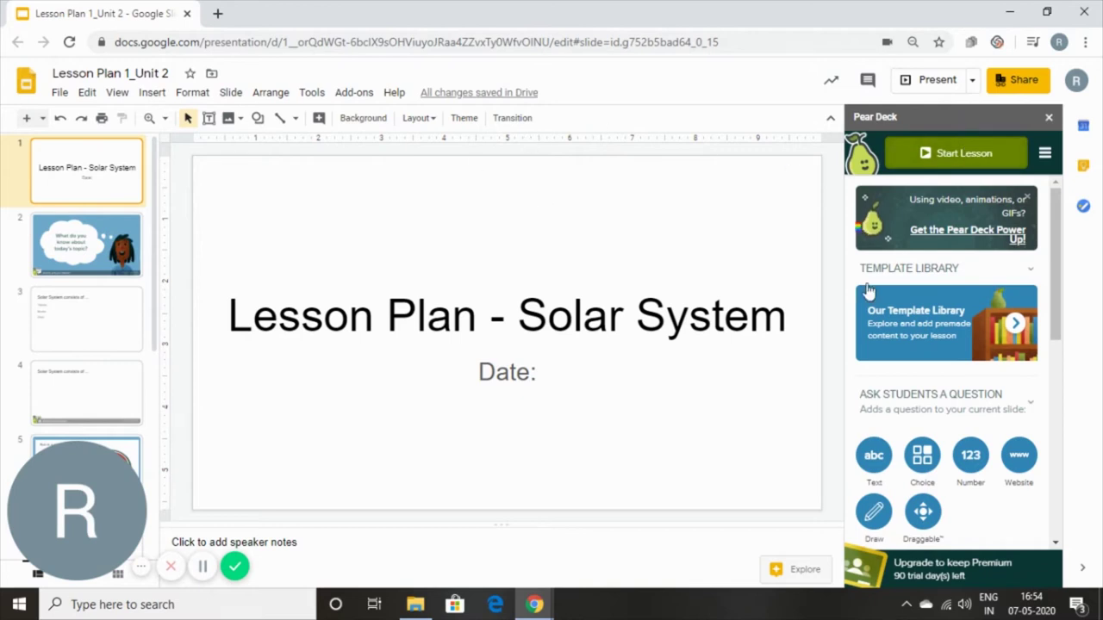
Start the Lesson Plan - Solar System deck as a live Pear Deck lesson from the sidebar.
{"action": "scroll", "coordinate": [146, 197], "scroll_direction": "down", "scroll_amount": 5}
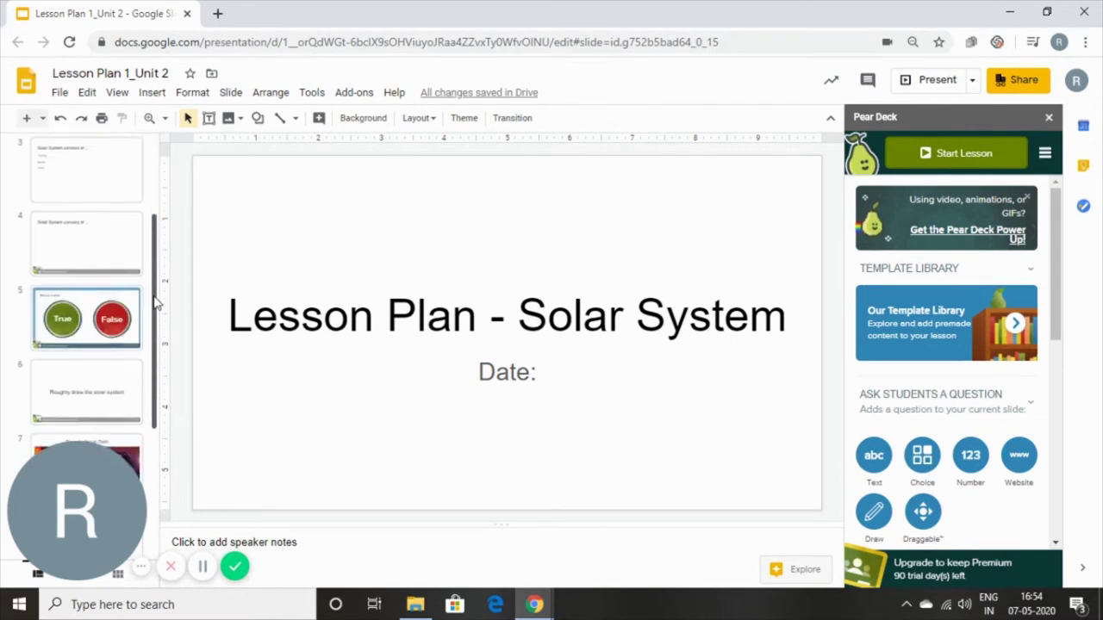
{"action": "scroll", "coordinate": [140, 442], "scroll_direction": "up", "scroll_amount": 5}
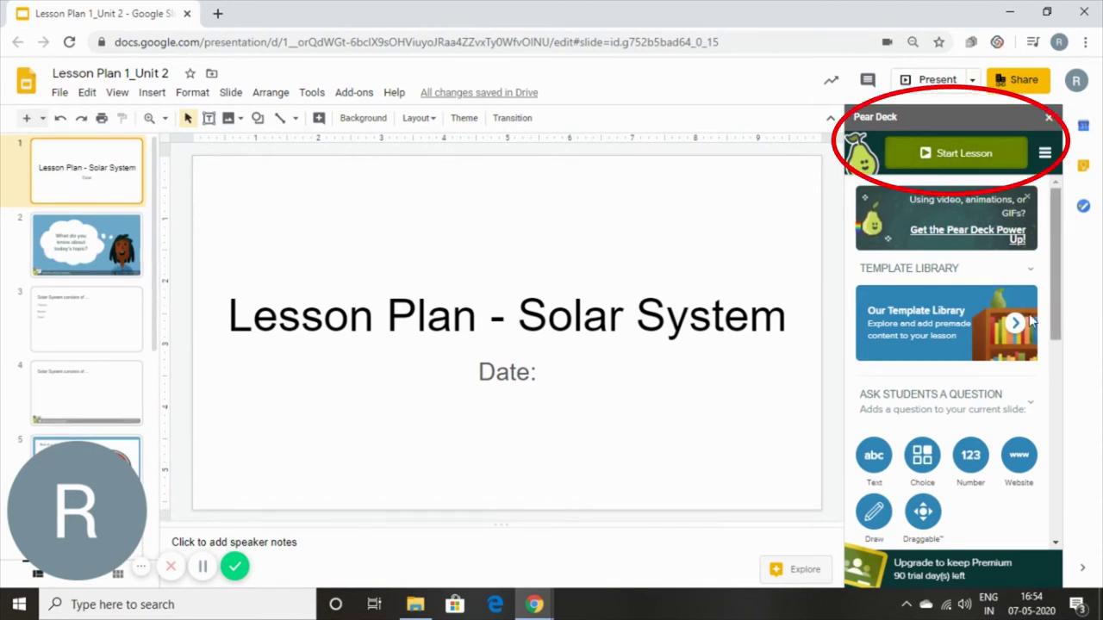
{"action": "left_click", "coordinate": [948, 155]}
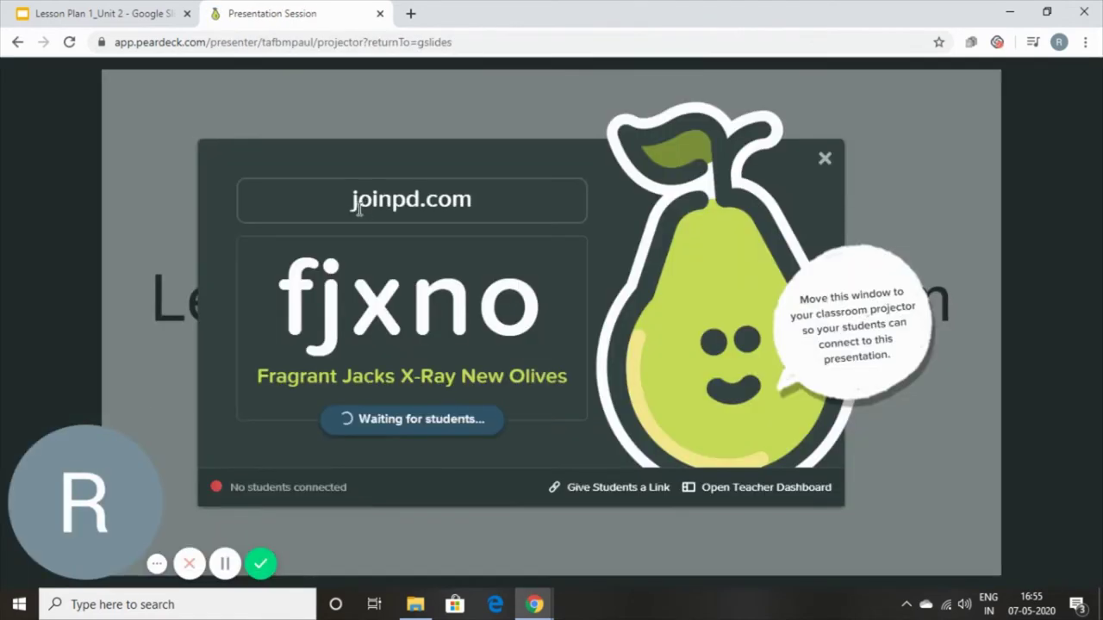
Highlight the joinpd.com address and join code for students, and copy the student join link.
{"action": "left_click_drag", "start_coordinate": [349, 205], "coordinate": [473, 216]}
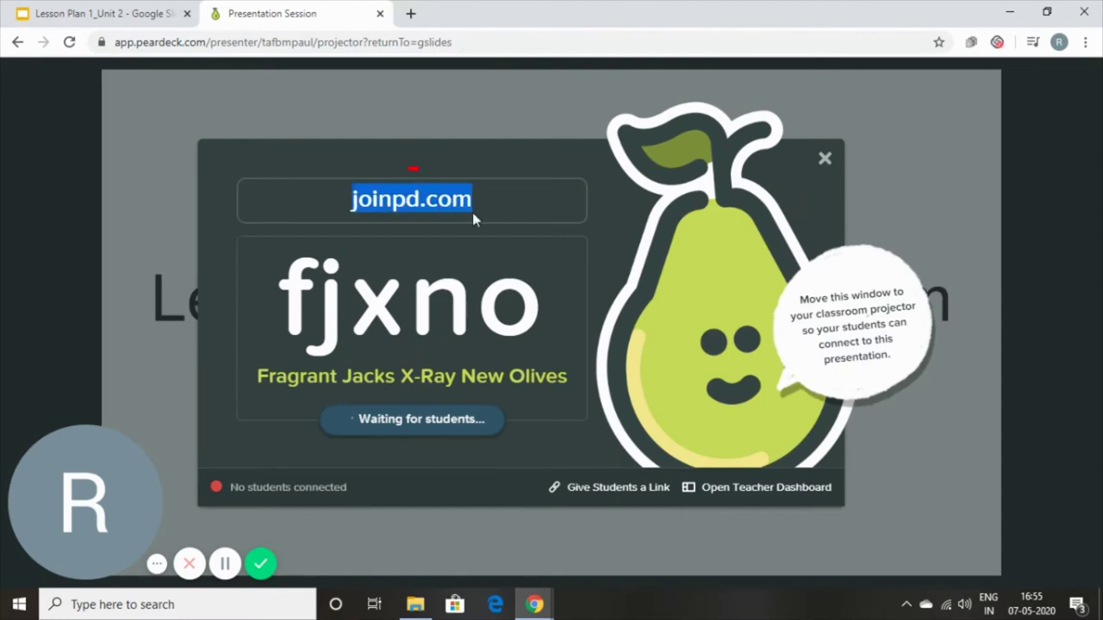
{"action": "left_click_drag", "start_coordinate": [280, 301], "coordinate": [543, 331]}
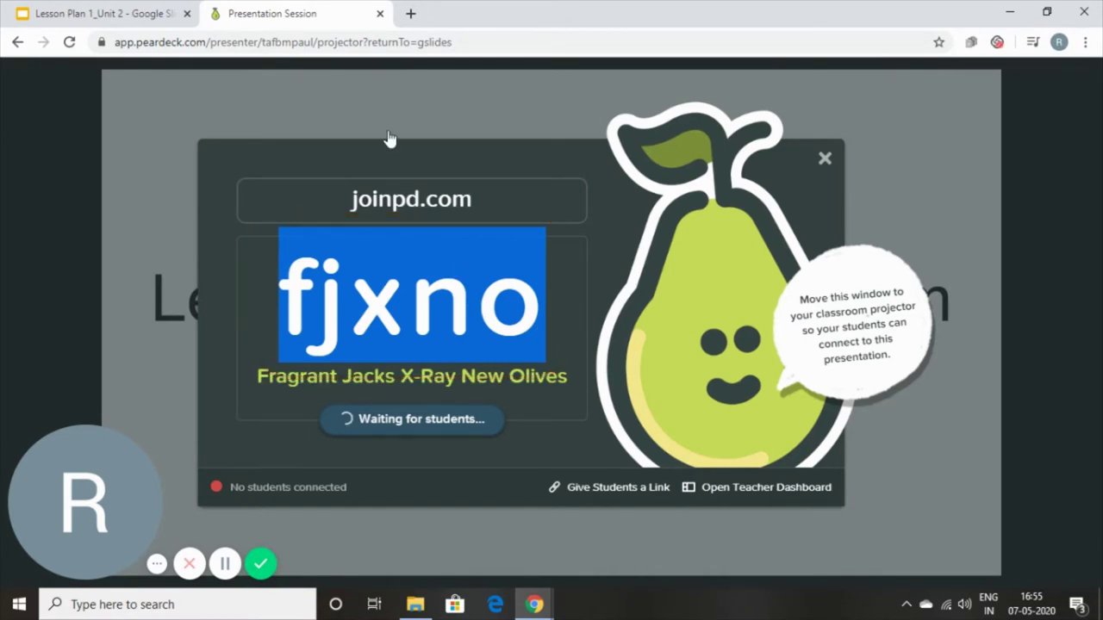
{"action": "double_click", "coordinate": [386, 201]}
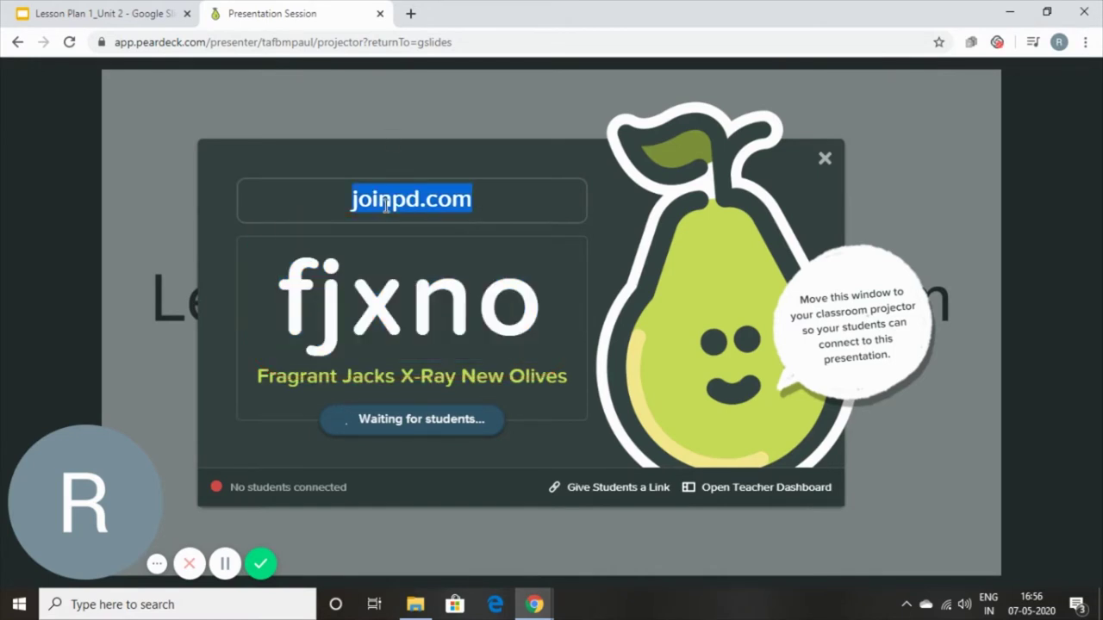
{"action": "left_click", "coordinate": [603, 487]}
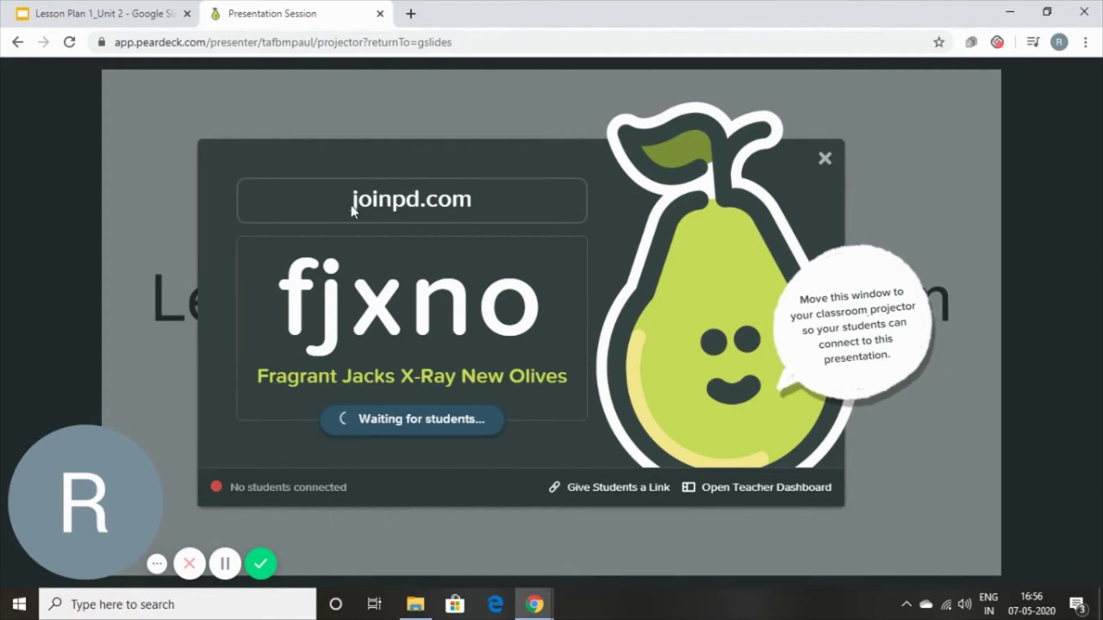
{"action": "left_click_drag", "start_coordinate": [353, 201], "coordinate": [477, 205]}
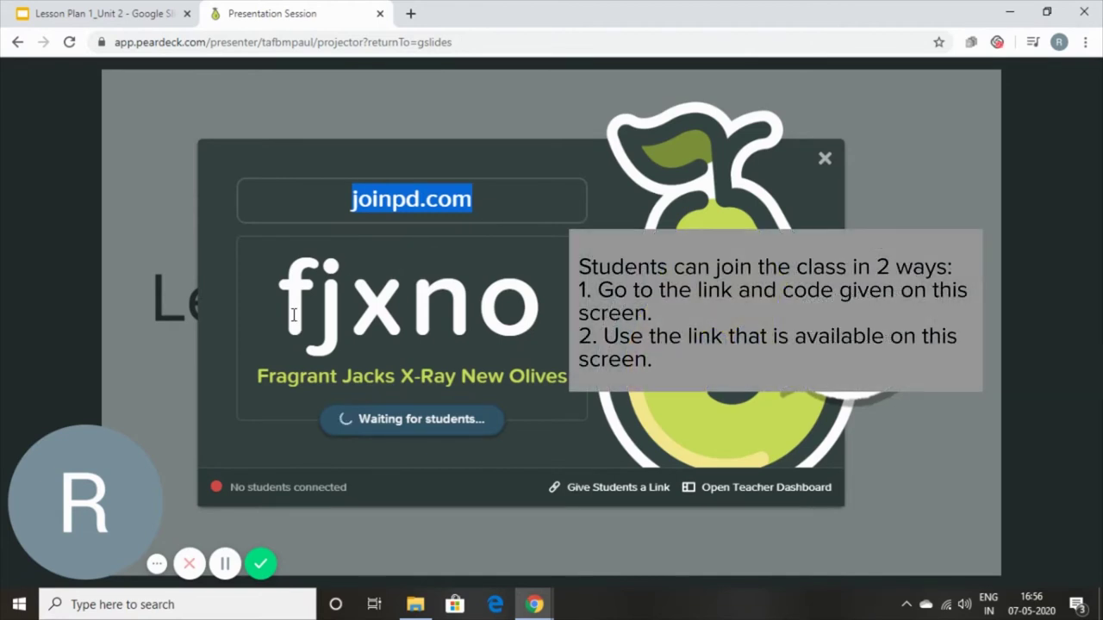
{"action": "left_click_drag", "start_coordinate": [293, 316], "coordinate": [524, 324]}
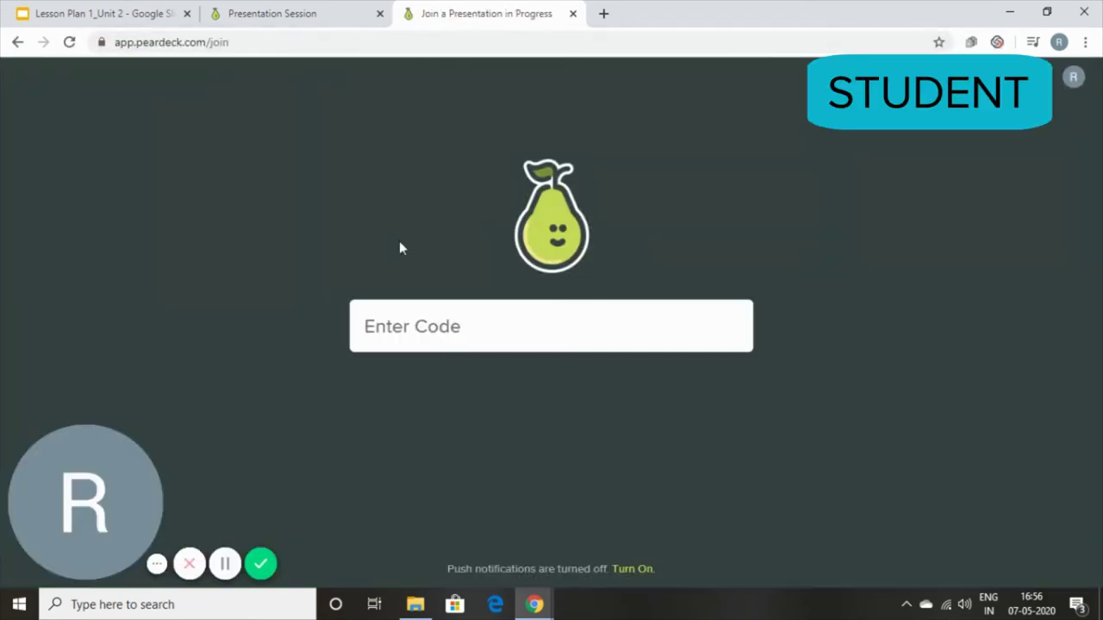
Join the session as a student with the join code and answer the mood check with a happy face.
{"action": "left_click", "coordinate": [450, 327]}
{"action": "type", "text": "fjxno"}
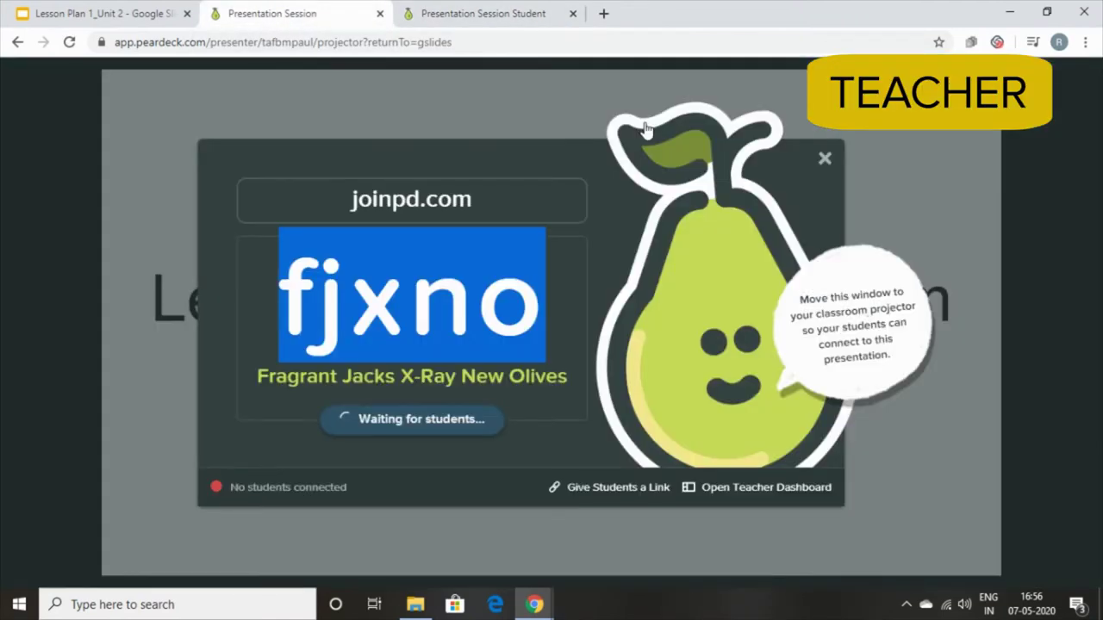
{"action": "left_click", "coordinate": [517, 8]}
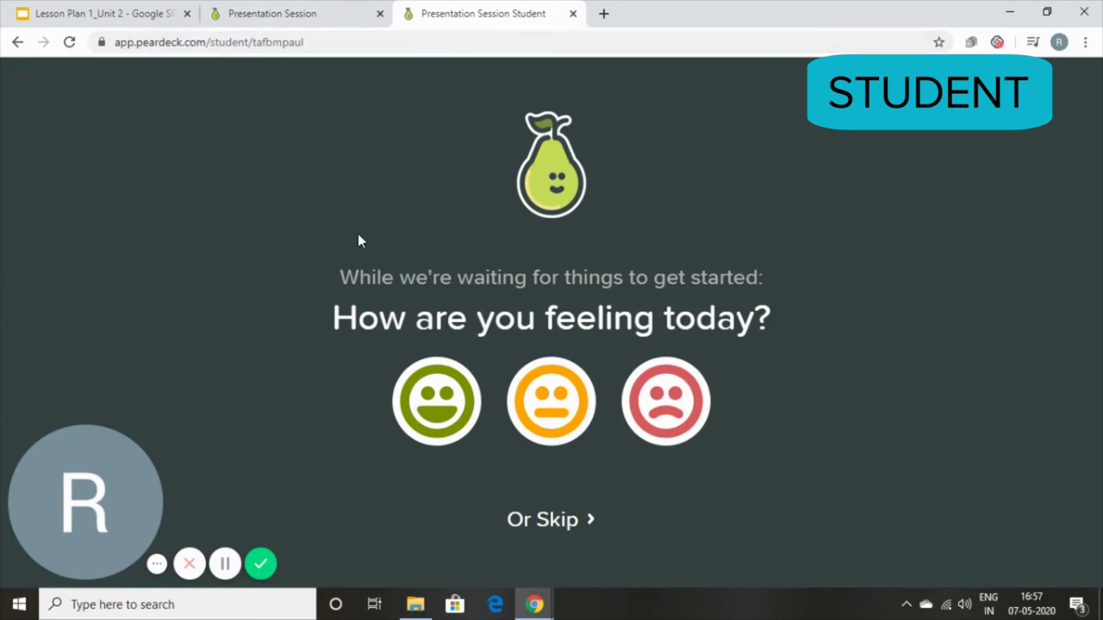
{"action": "left_click", "coordinate": [436, 401]}
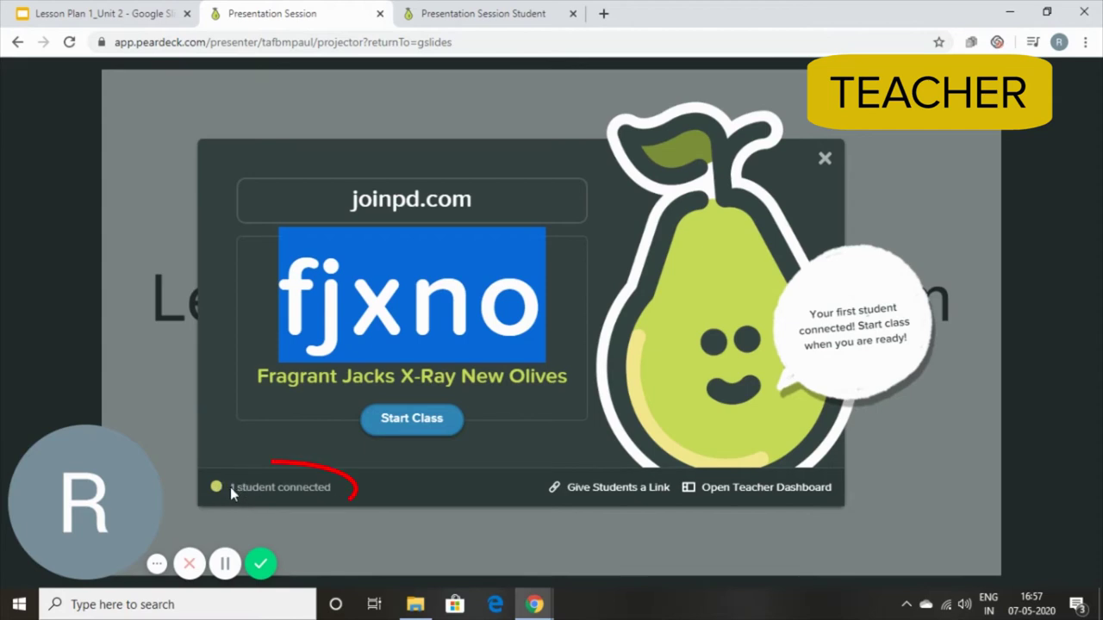
Start class for the 1 connected student and confirm the student tab shows the title slide.
{"action": "left_click_drag", "start_coordinate": [229, 488], "coordinate": [303, 496]}
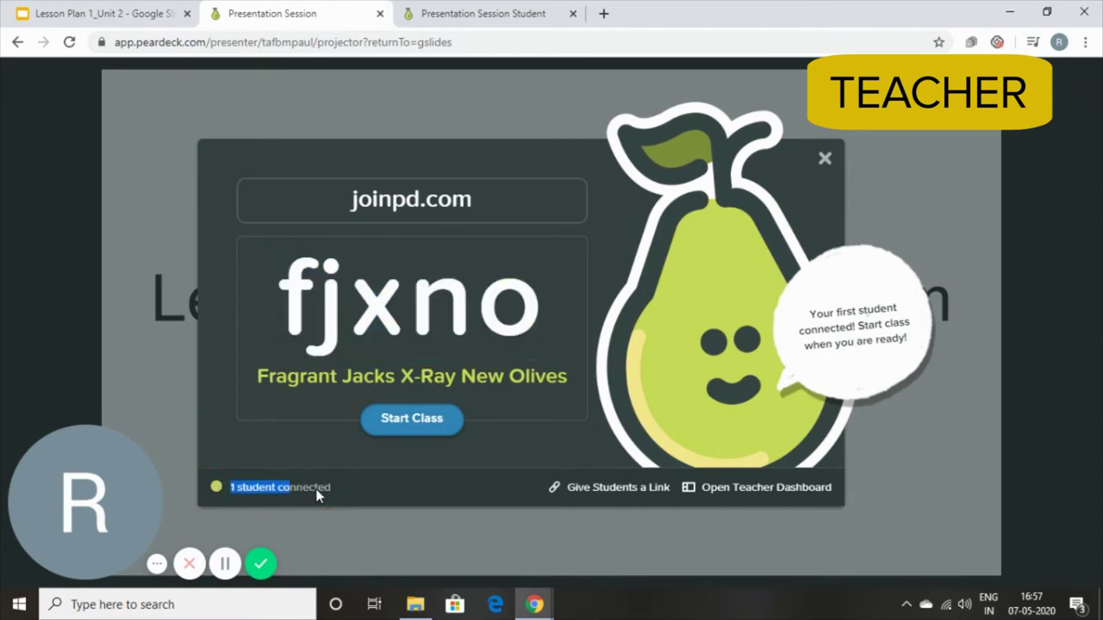
{"action": "left_click", "coordinate": [224, 563]}
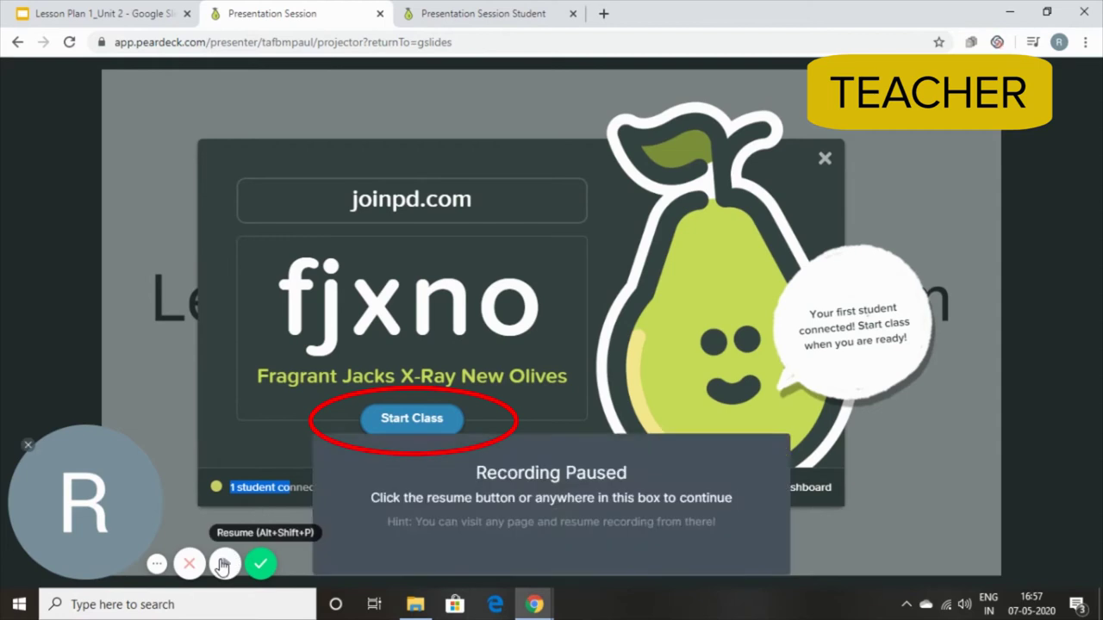
{"action": "left_click", "coordinate": [224, 564]}
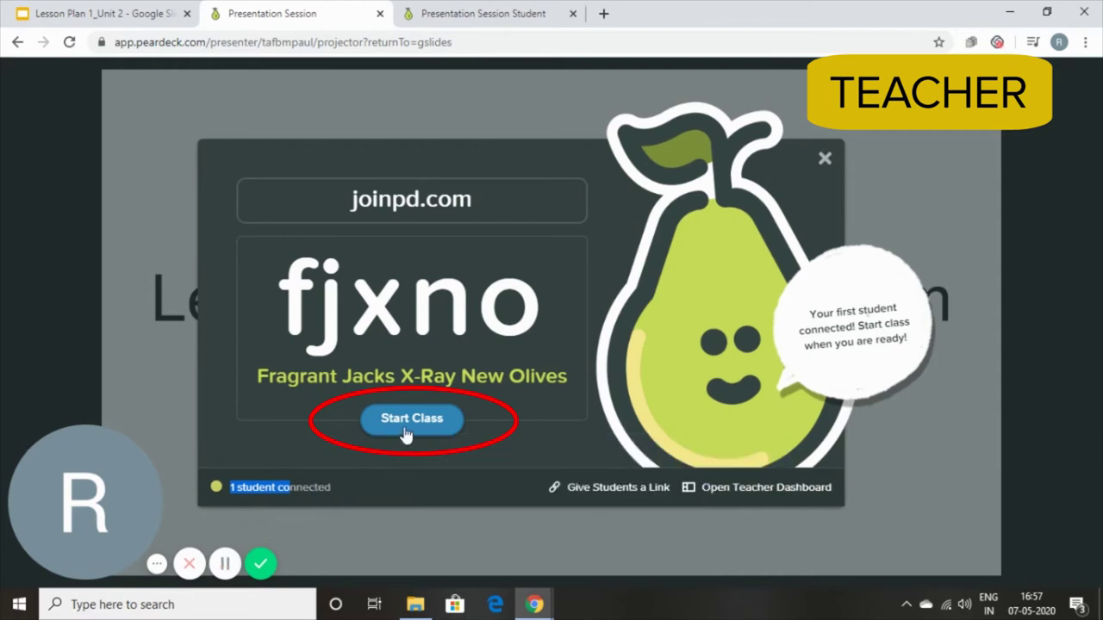
{"action": "left_click", "coordinate": [410, 420]}
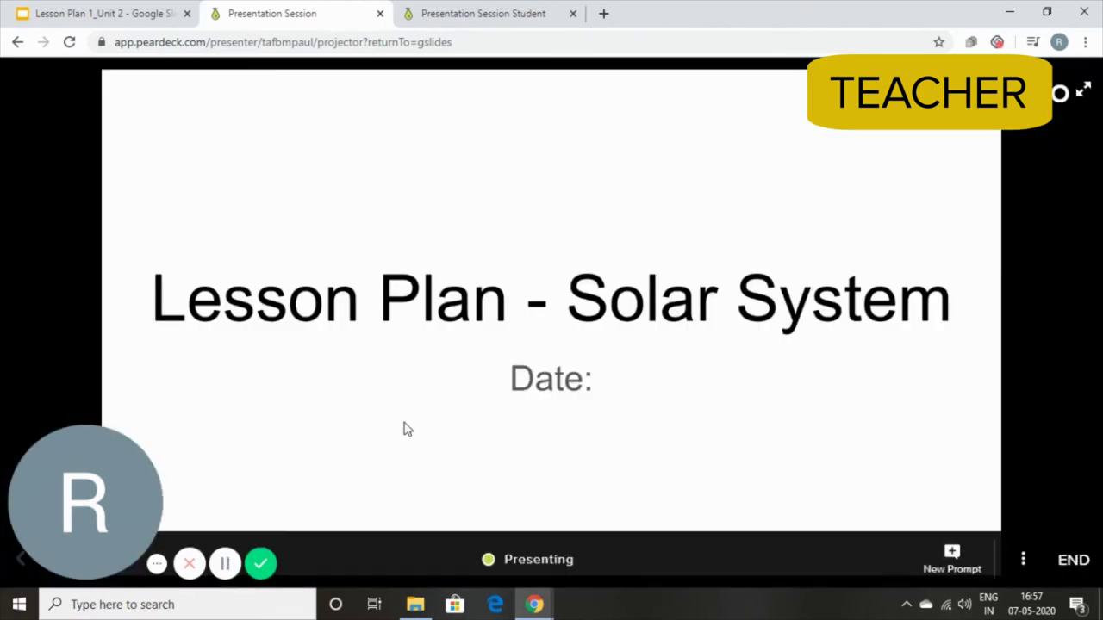
{"action": "left_click", "coordinate": [437, 11]}
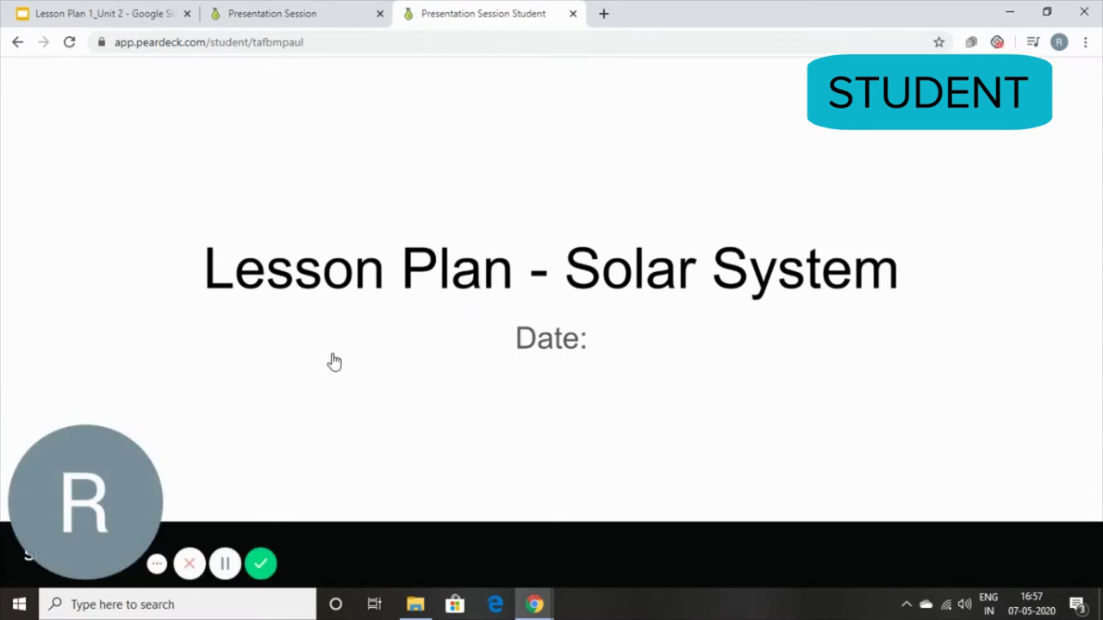
{"action": "left_click", "coordinate": [294, 6]}
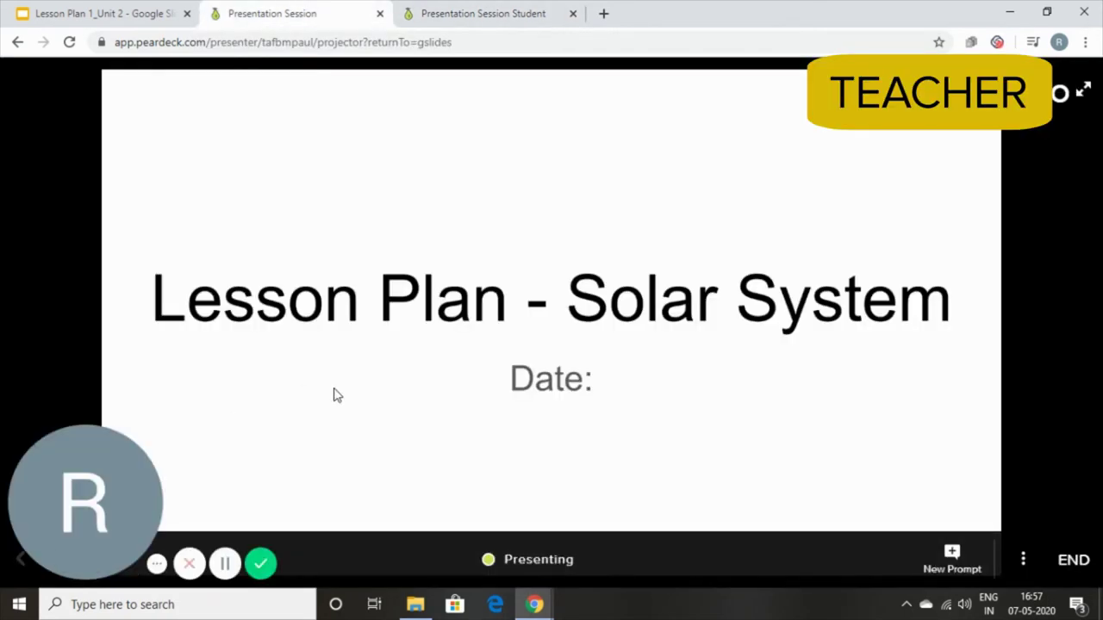
Answer today's topic question as the student with 'I know that Earth is a part of the solar system.'.
{"action": "key", "text": "Right"}
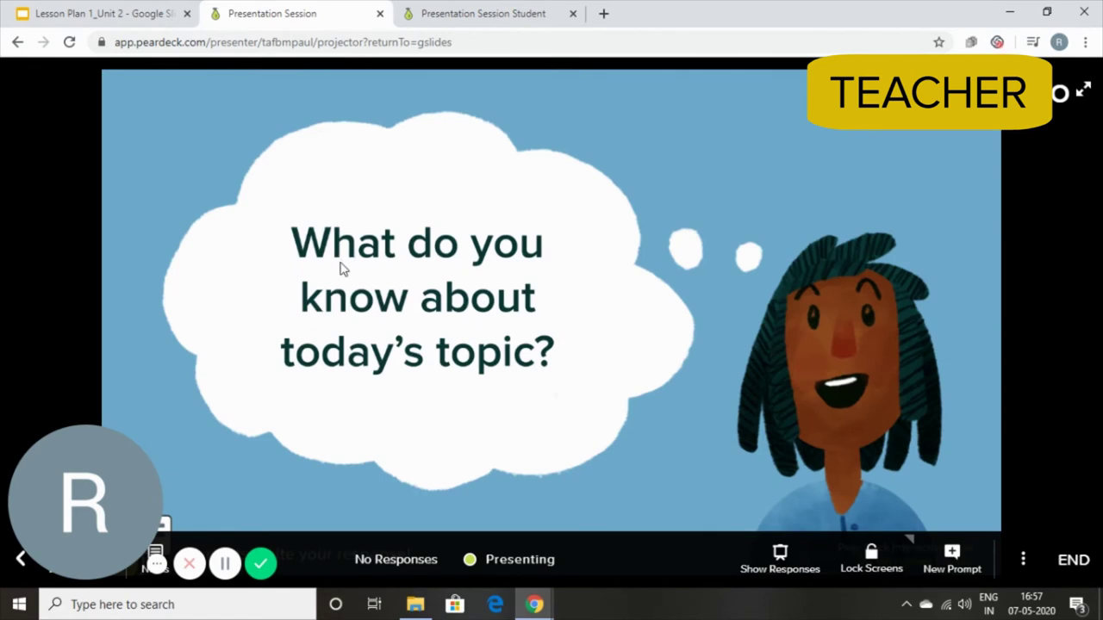
{"action": "left_click", "coordinate": [504, 18]}
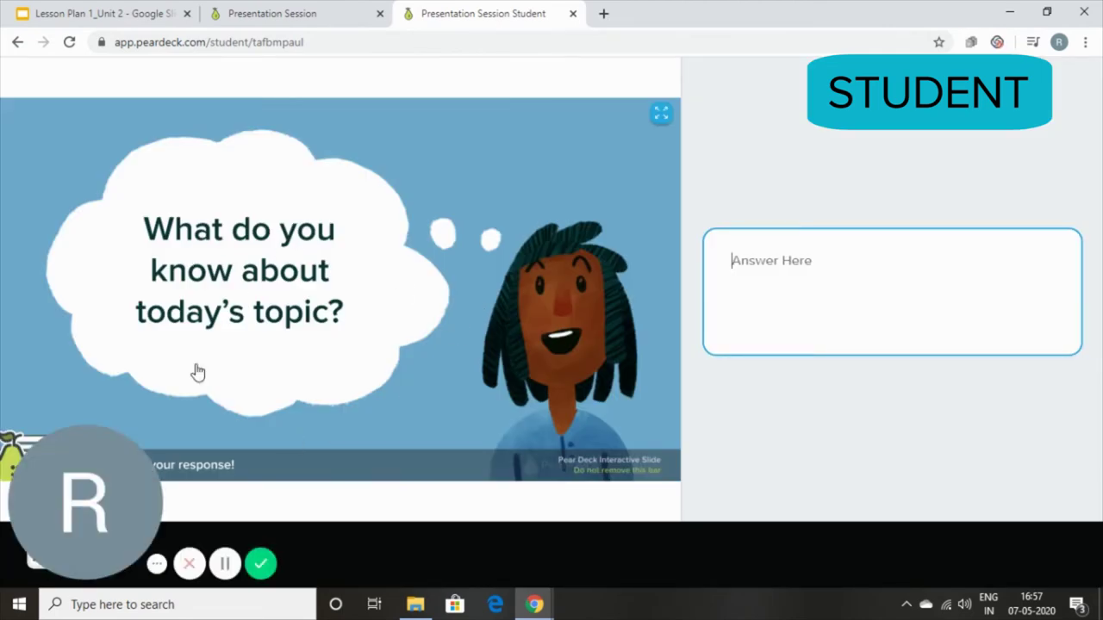
{"action": "left_click", "coordinate": [914, 284]}
{"action": "type", "text": "I know tha"}
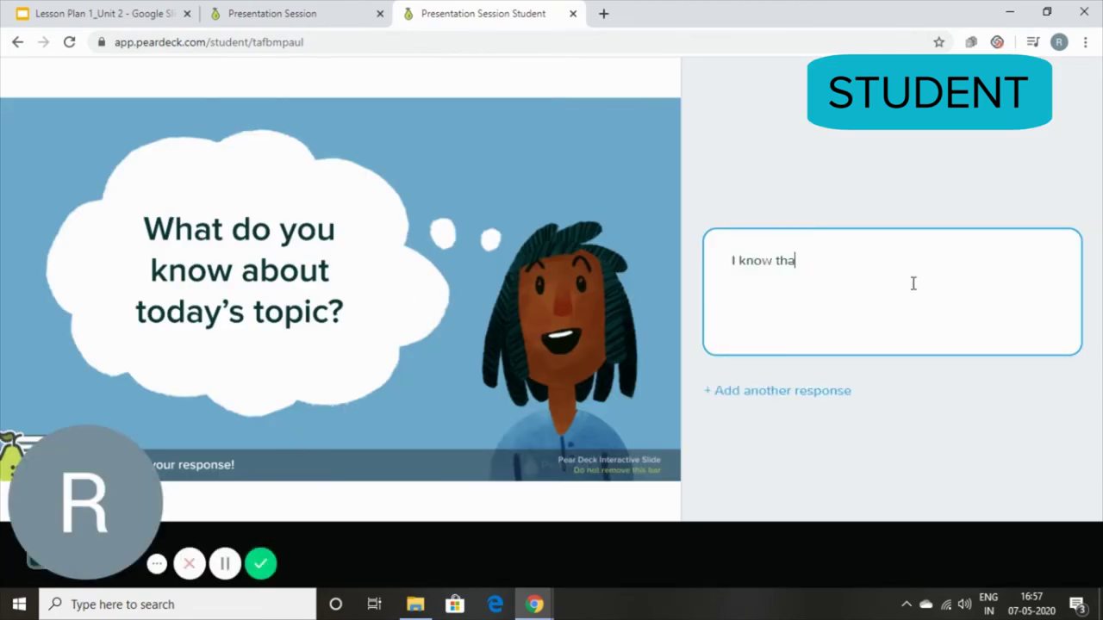
{"action": "type", "text": "t Earth is a part of the solar system."}
{"action": "key", "text": "Return"}
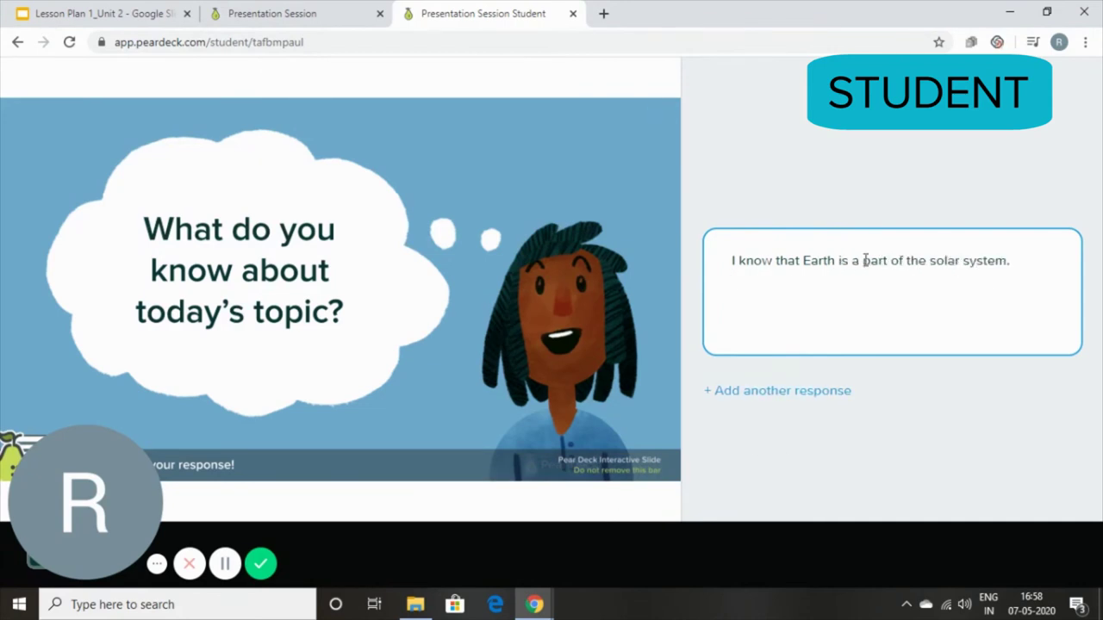
{"action": "left_click", "coordinate": [306, 10]}
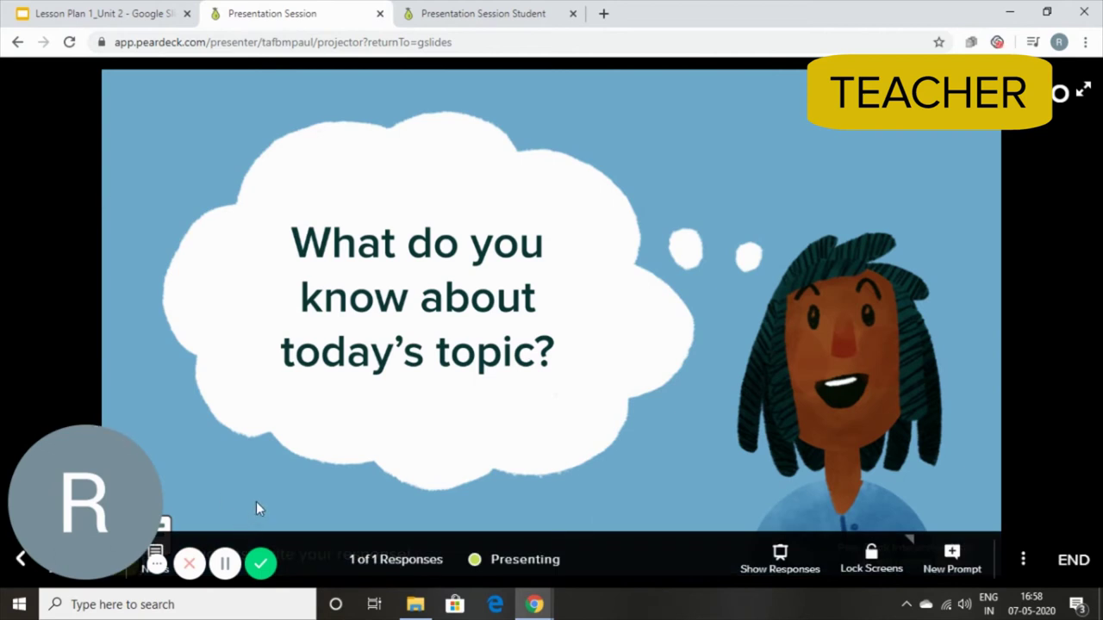
{"action": "key", "text": "Right"}
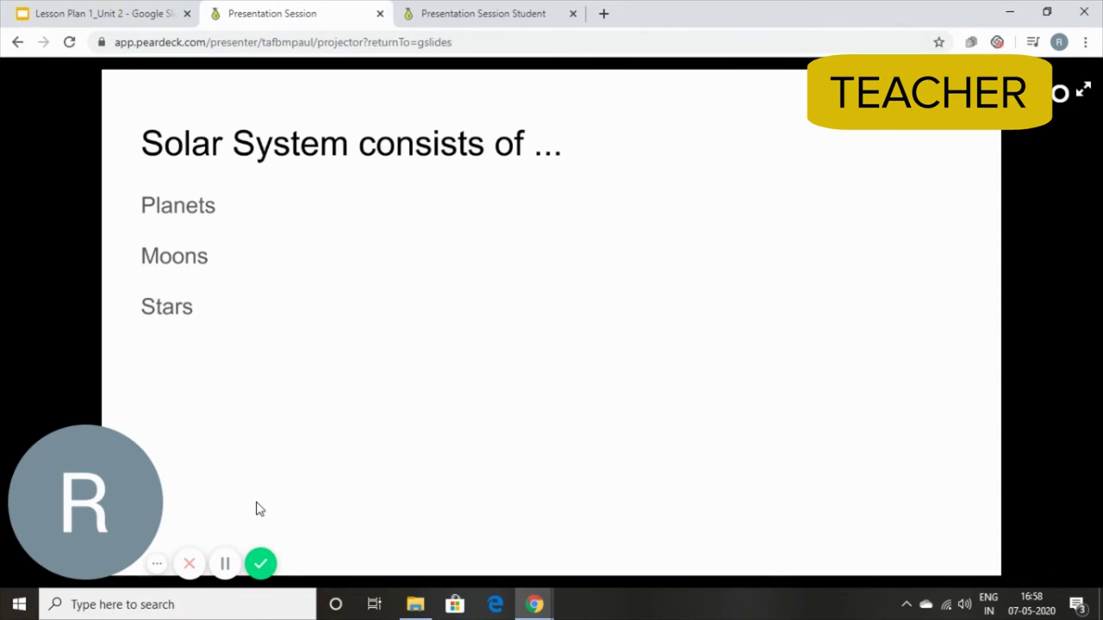
As the student, answer 'All of the above' on the solar system choice question, then advance.
{"action": "key", "text": "Right"}
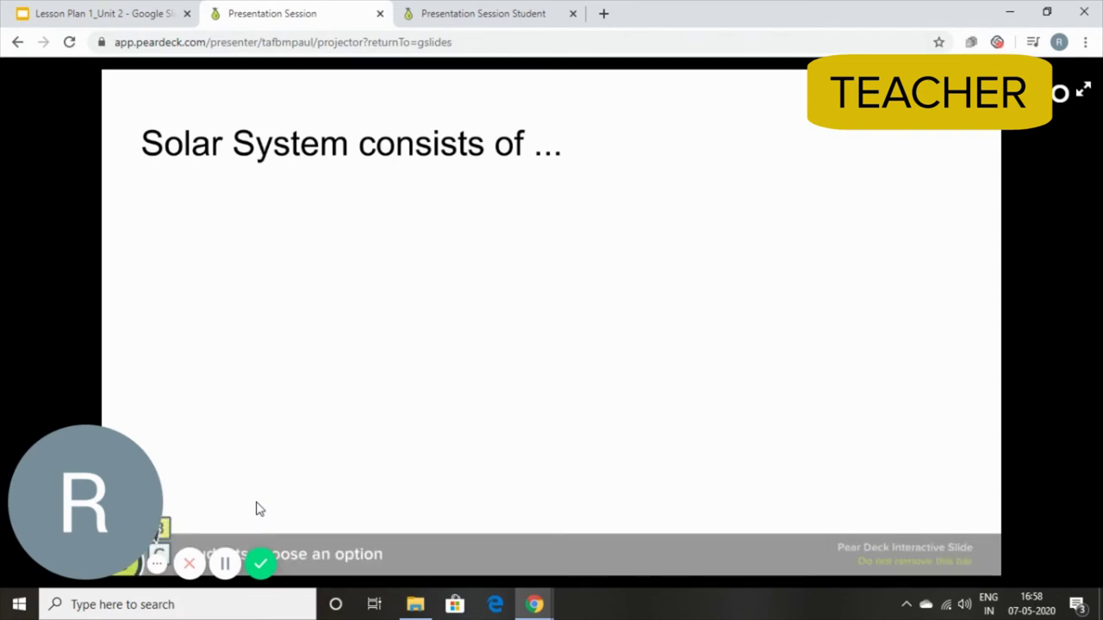
{"action": "left_click", "coordinate": [479, 10]}
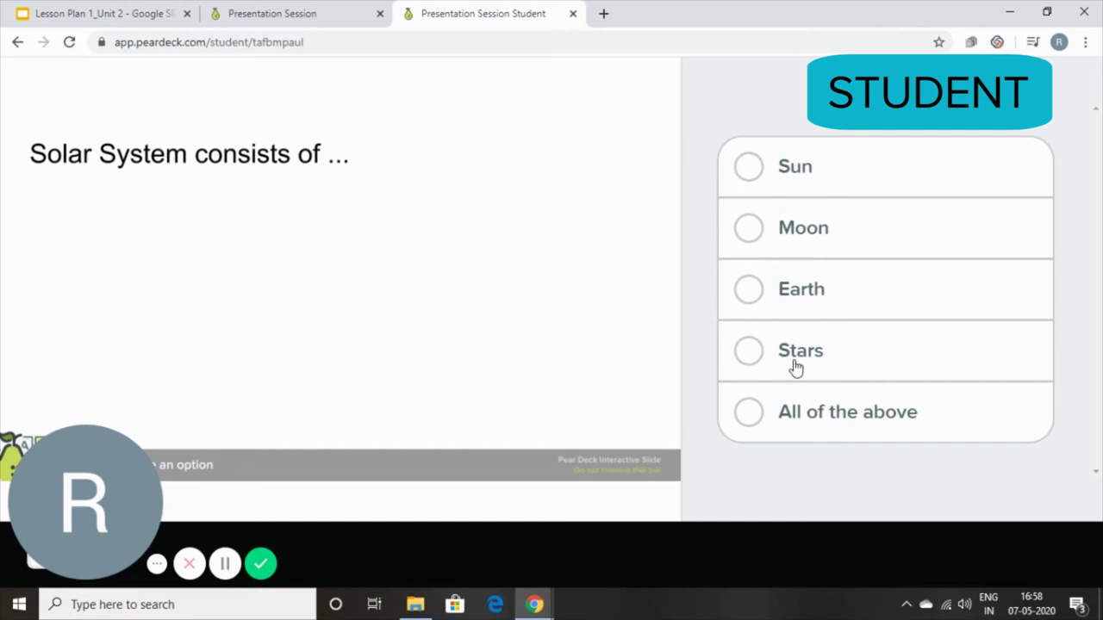
{"action": "left_click", "coordinate": [750, 425]}
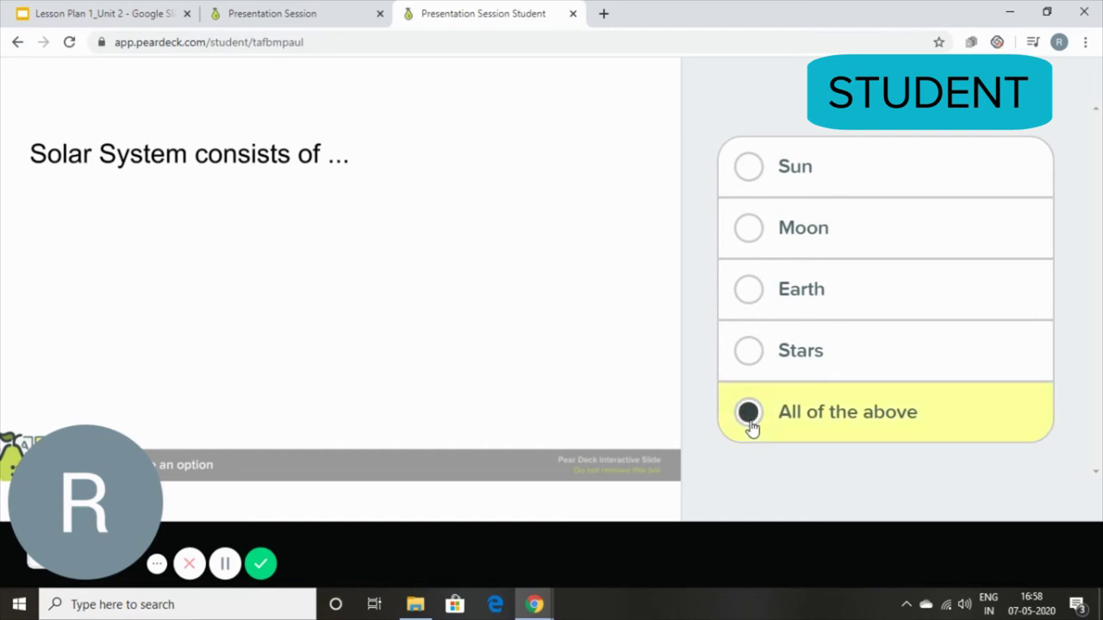
{"action": "left_click", "coordinate": [821, 172]}
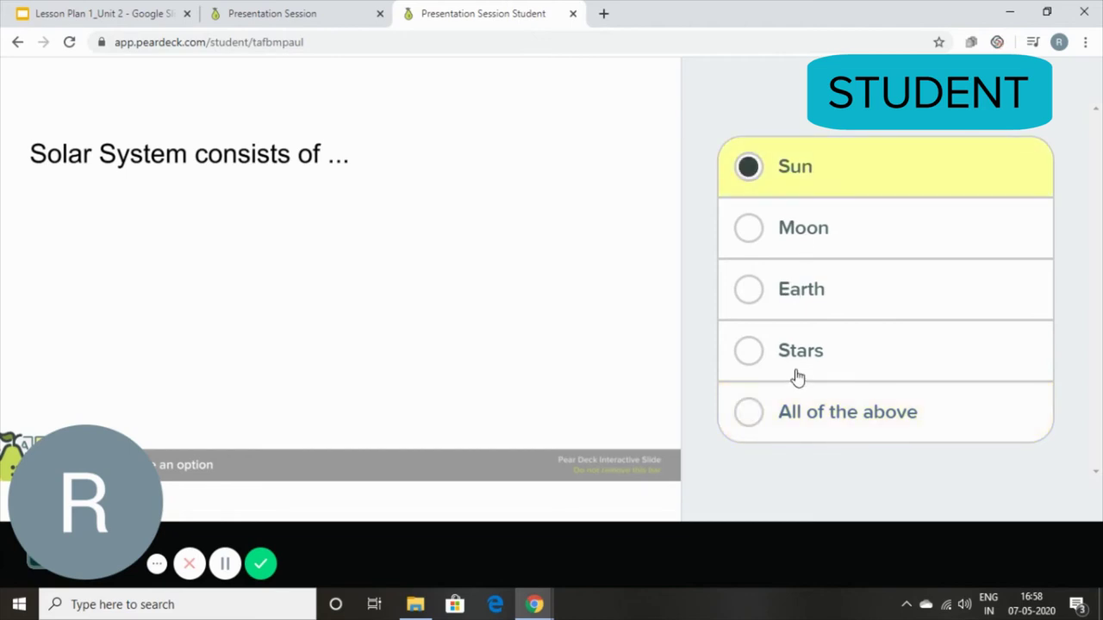
{"action": "left_click", "coordinate": [796, 372]}
{"action": "left_click", "coordinate": [791, 424]}
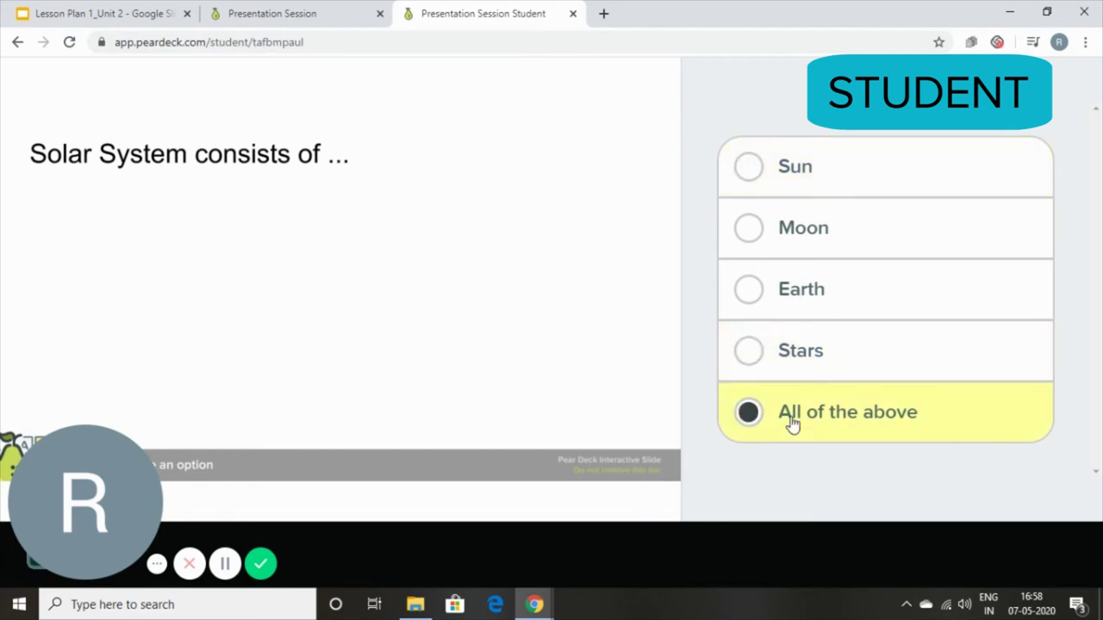
{"action": "left_click", "coordinate": [284, 24]}
{"action": "key", "text": "Right"}
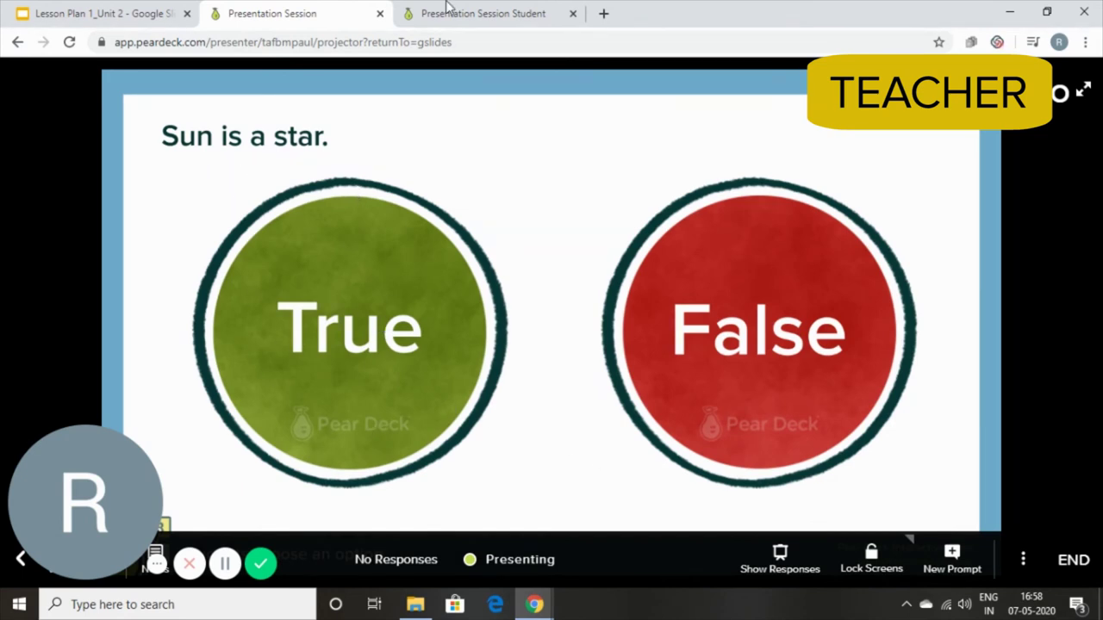
As the student, mark 'Sun is a star.' as True, then return to the presenter view.
{"action": "left_click", "coordinate": [481, 9]}
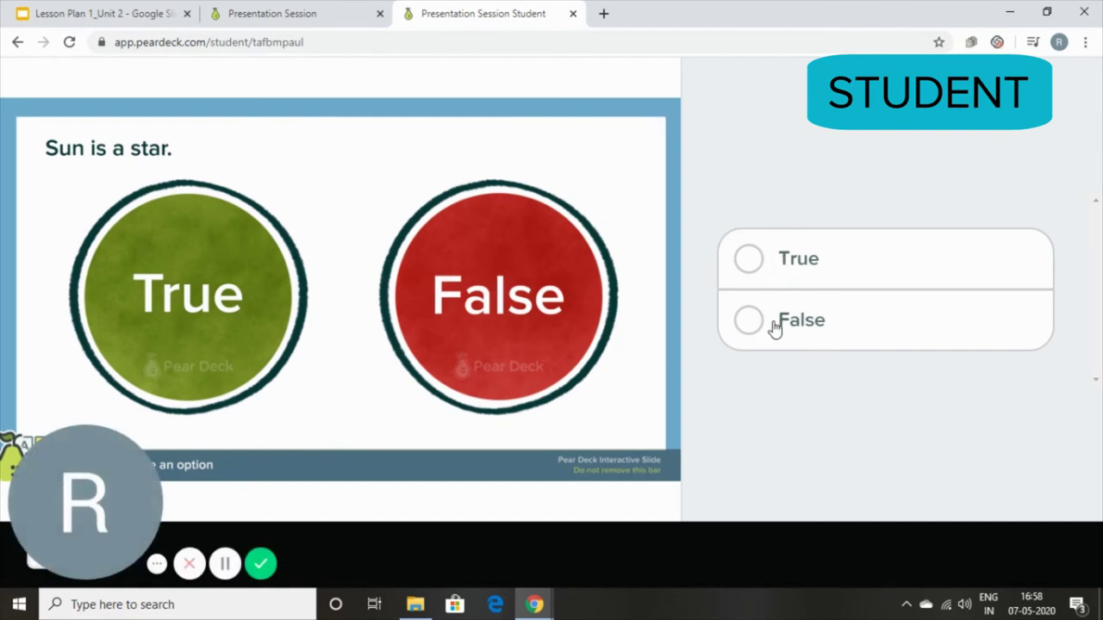
{"action": "left_click", "coordinate": [769, 260]}
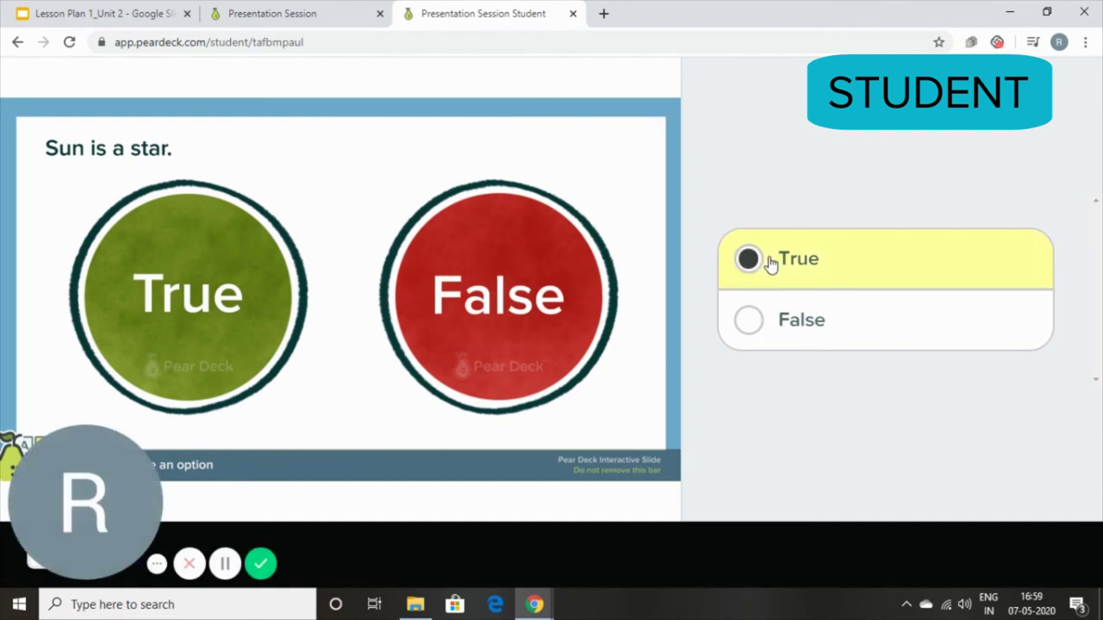
{"action": "left_click", "coordinate": [265, 9]}
Advance to the drawing slide and, as the student, draw an orange Sun and beige, blue, yellow-green planets.
{"action": "mouse_move", "coordinate": [305, 485]}
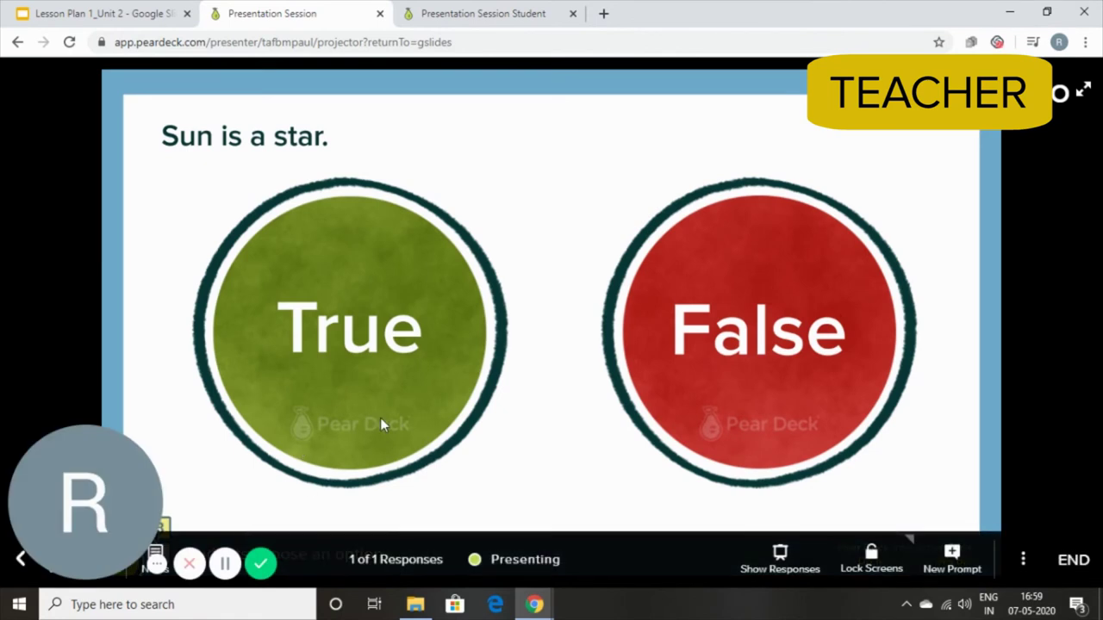
{"action": "key", "text": "Right"}
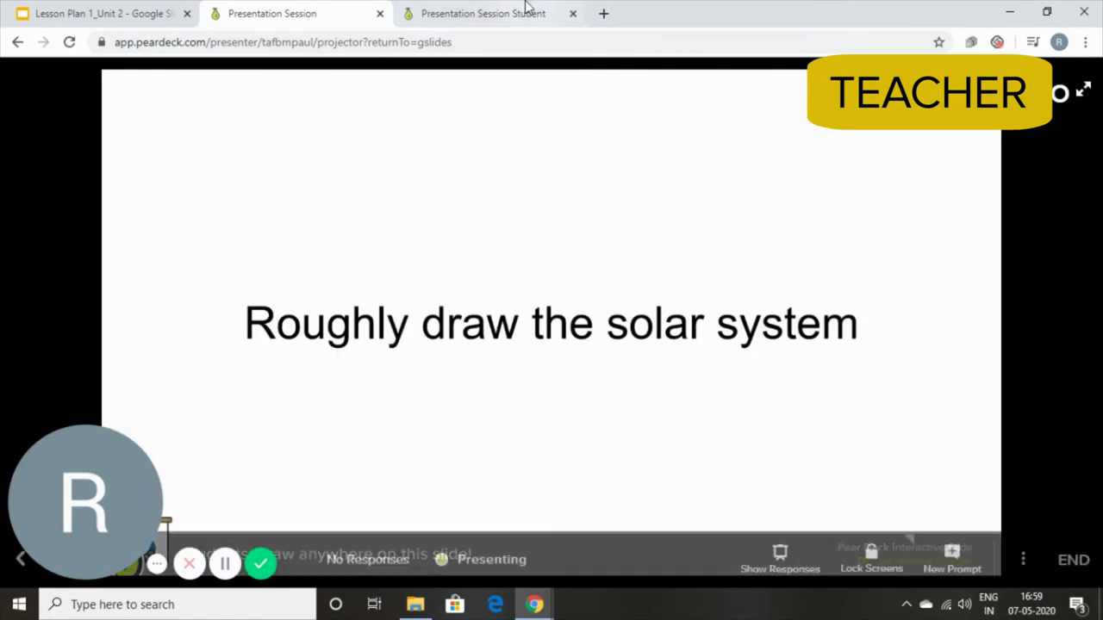
{"action": "left_click", "coordinate": [517, 12]}
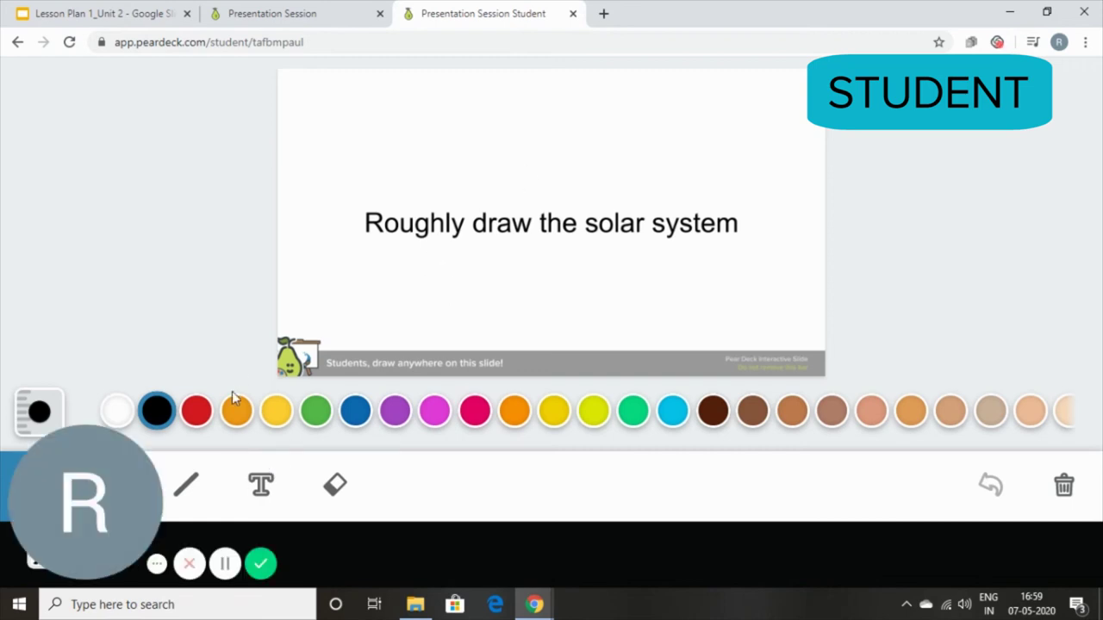
{"action": "left_click", "coordinate": [237, 411]}
{"action": "left_click_drag", "start_coordinate": [526, 194], "coordinate": [556, 250]}
{"action": "left_click", "coordinate": [991, 411]}
{"action": "left_click", "coordinate": [355, 411]}
{"action": "left_click_drag", "start_coordinate": [617, 234], "coordinate": [678, 260]}
{"action": "left_click", "coordinate": [594, 411]}
{"action": "left_click_drag", "start_coordinate": [746, 226], "coordinate": [748, 258]}
Draw straight black lines across the Sun, then advance to 'Place the flag on Earth.'.
{"action": "left_click", "coordinate": [184, 478]}
{"action": "left_click", "coordinate": [43, 414]}
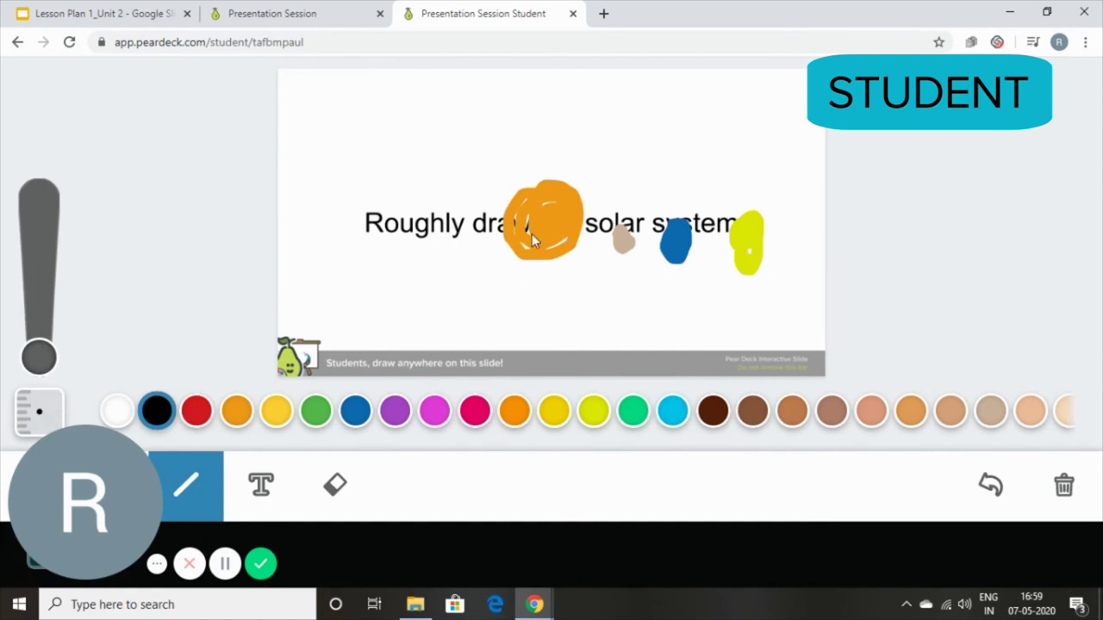
{"action": "left_click_drag", "start_coordinate": [468, 160], "coordinate": [622, 230]}
{"action": "mouse_move", "coordinate": [125, 477]}
{"action": "left_mouse_down"}
{"action": "mouse_move", "coordinate": [143, 263]}
{"action": "mouse_move", "coordinate": [137, 139]}
{"action": "left_mouse_up"}
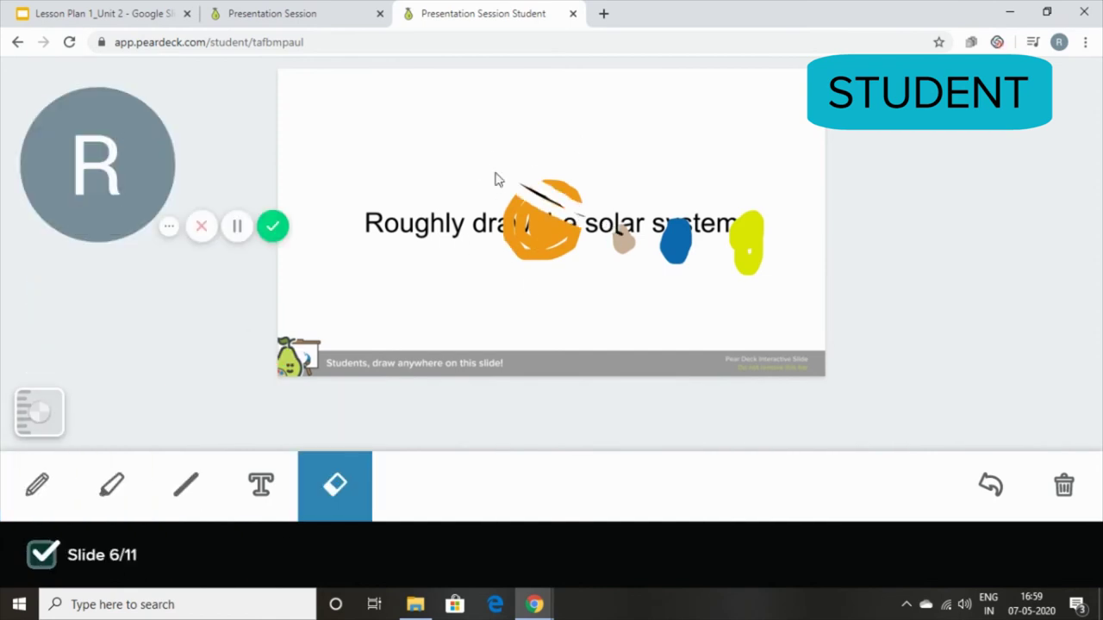
{"action": "left_click", "coordinate": [272, 12]}
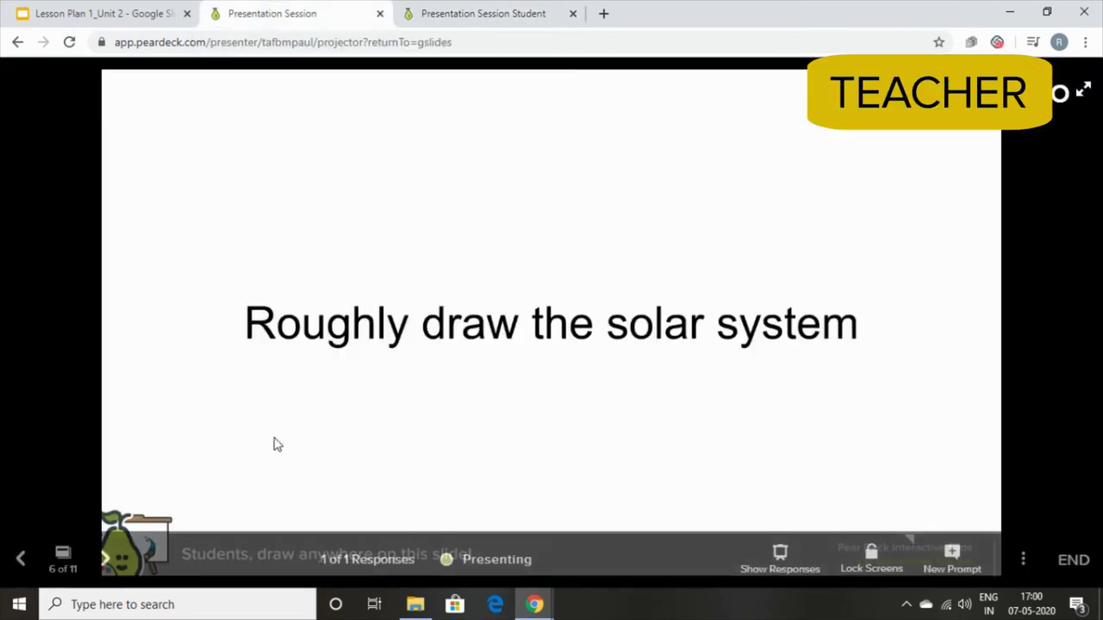
{"action": "left_click", "coordinate": [105, 561]}
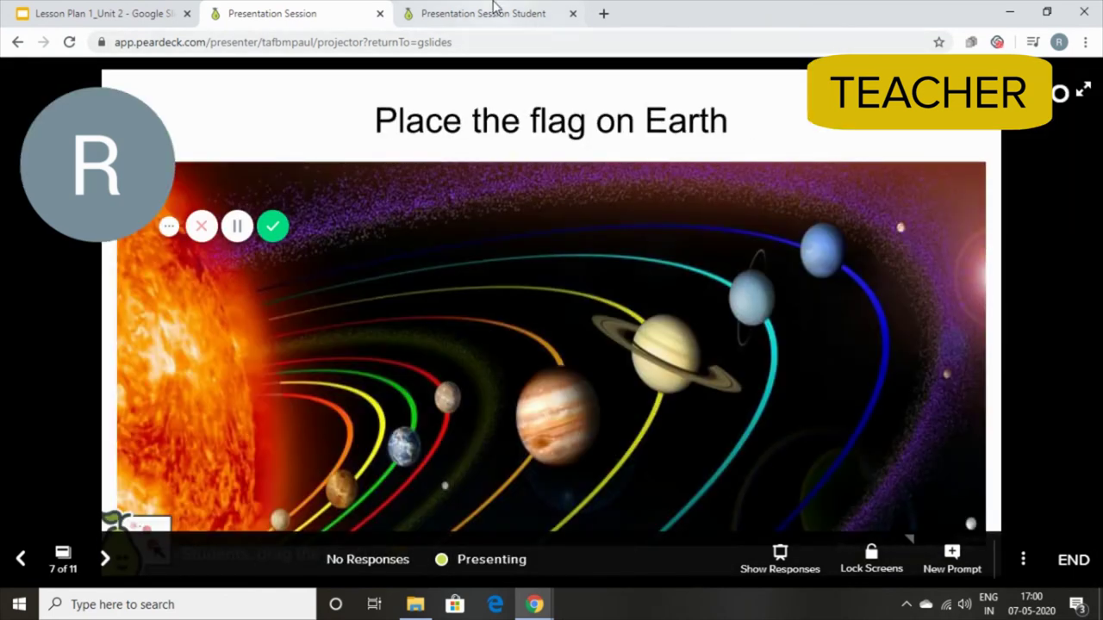
As the student, drag the flag marker onto the picture and drop it beside Earth.
{"action": "left_click", "coordinate": [494, 10]}
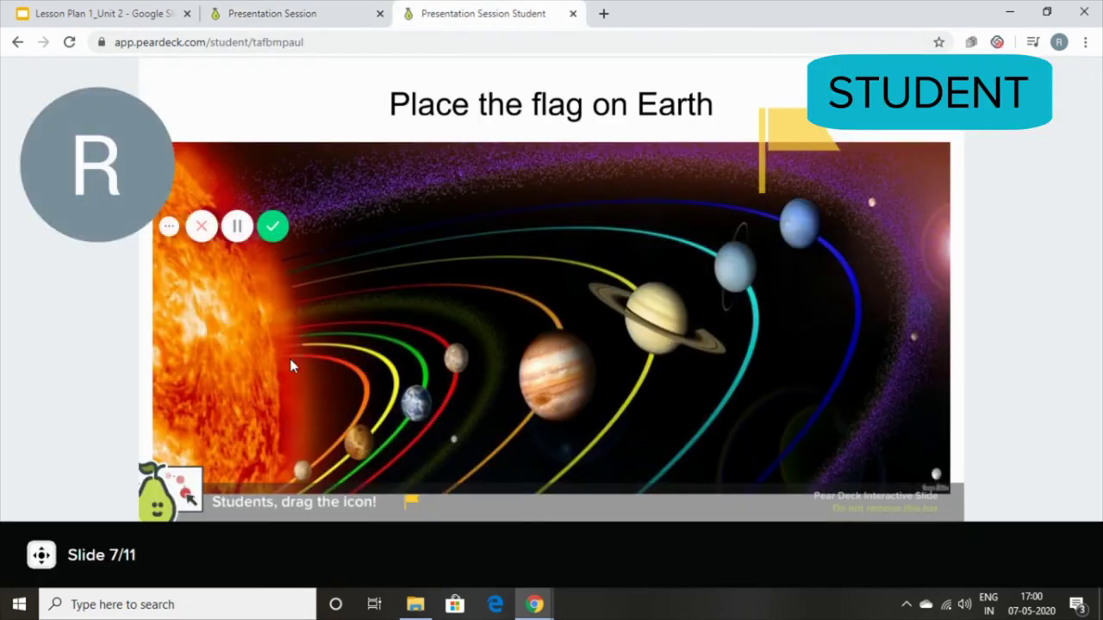
{"action": "left_click", "coordinate": [798, 126]}
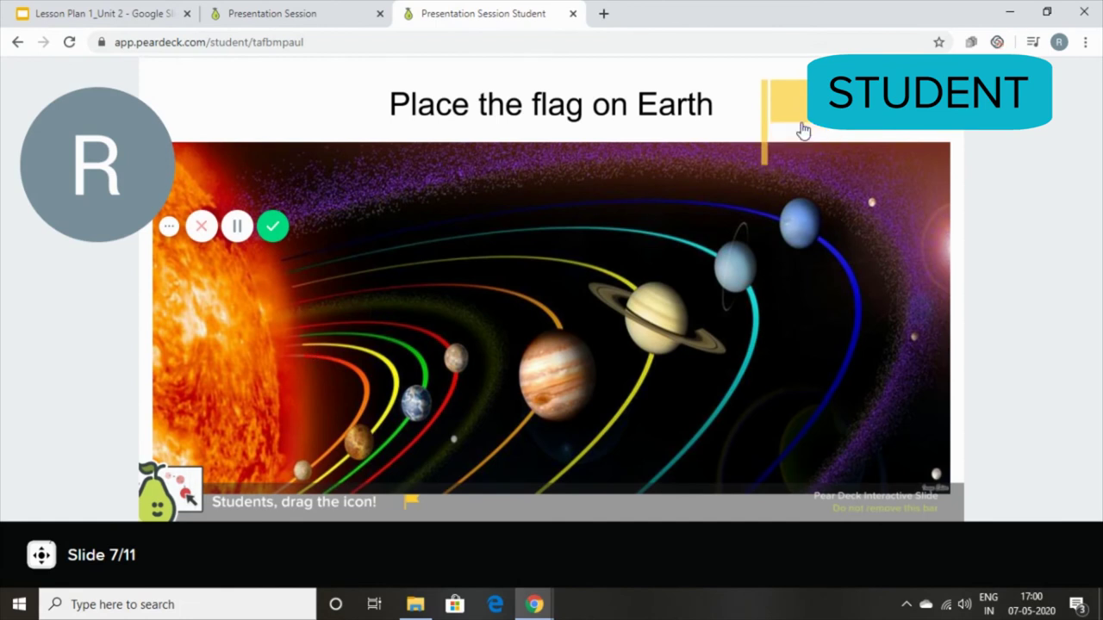
{"action": "left_click_drag", "start_coordinate": [456, 358], "coordinate": [529, 319]}
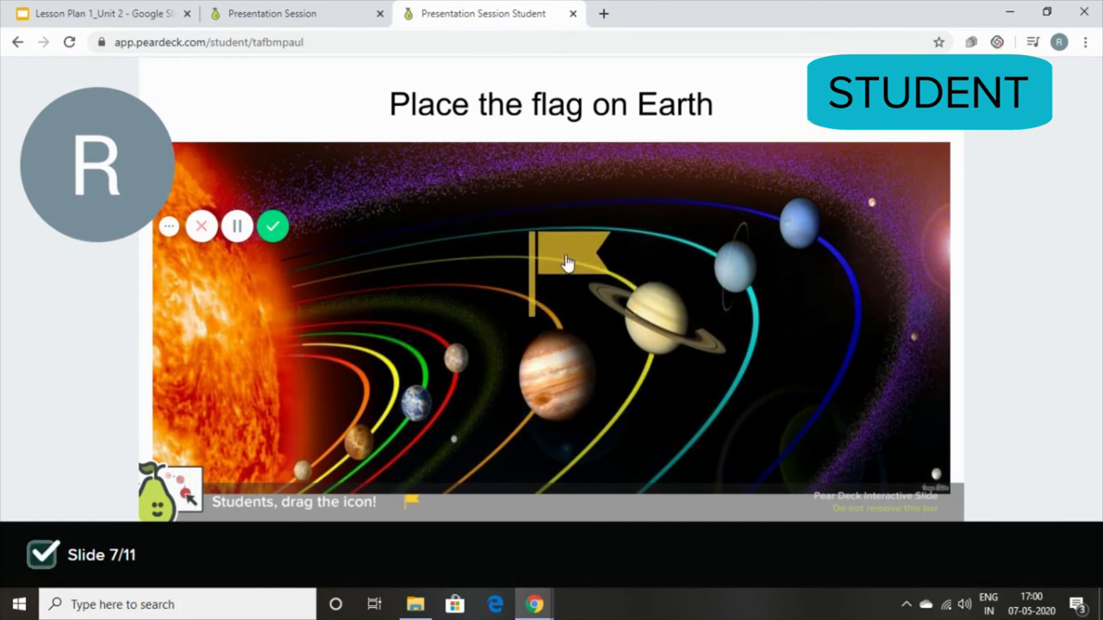
{"action": "left_click_drag", "start_coordinate": [519, 267], "coordinate": [400, 348]}
{"action": "left_click", "coordinate": [289, 10]}
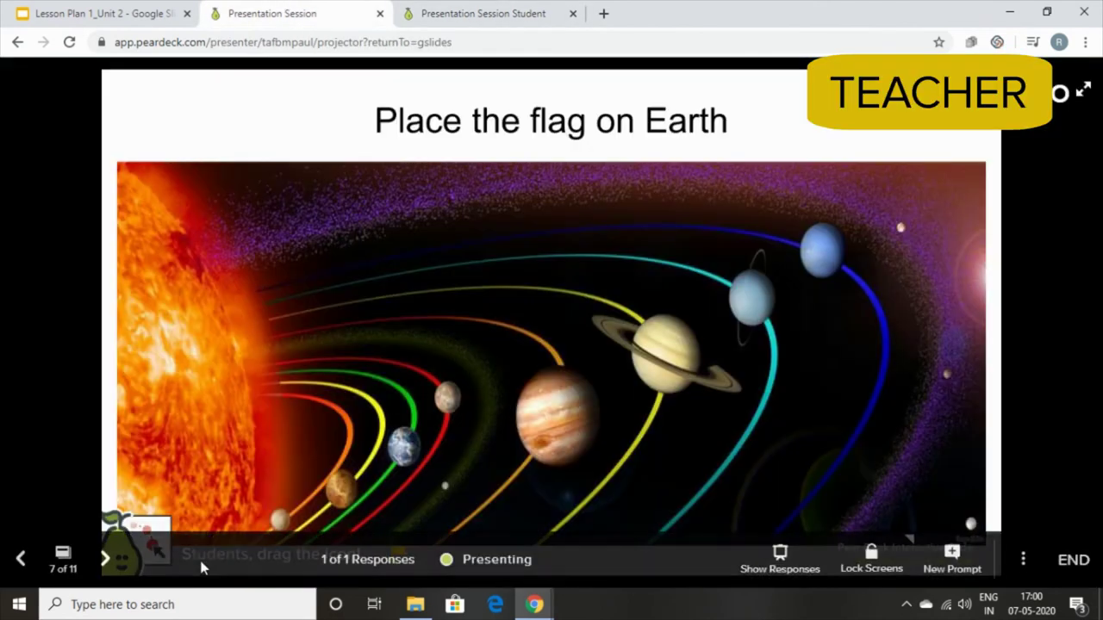
Advance to Features of Earth and, as the student, add the text 'Earth is round'.
{"action": "left_click", "coordinate": [110, 556]}
{"action": "left_click", "coordinate": [110, 556]}
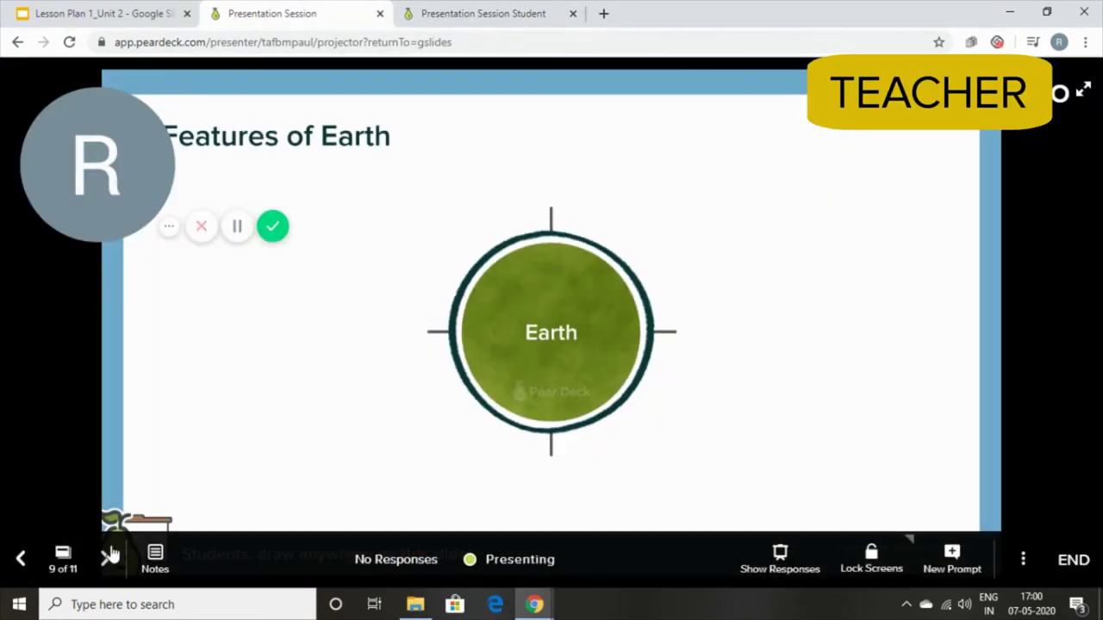
{"action": "left_click", "coordinate": [482, 8]}
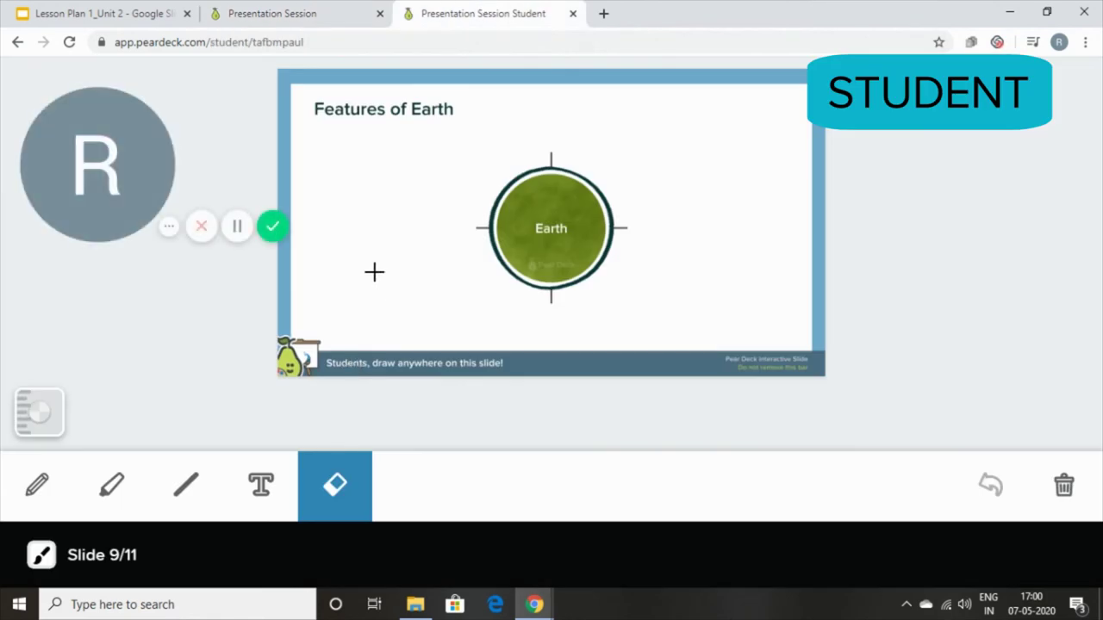
{"action": "left_click", "coordinate": [270, 484]}
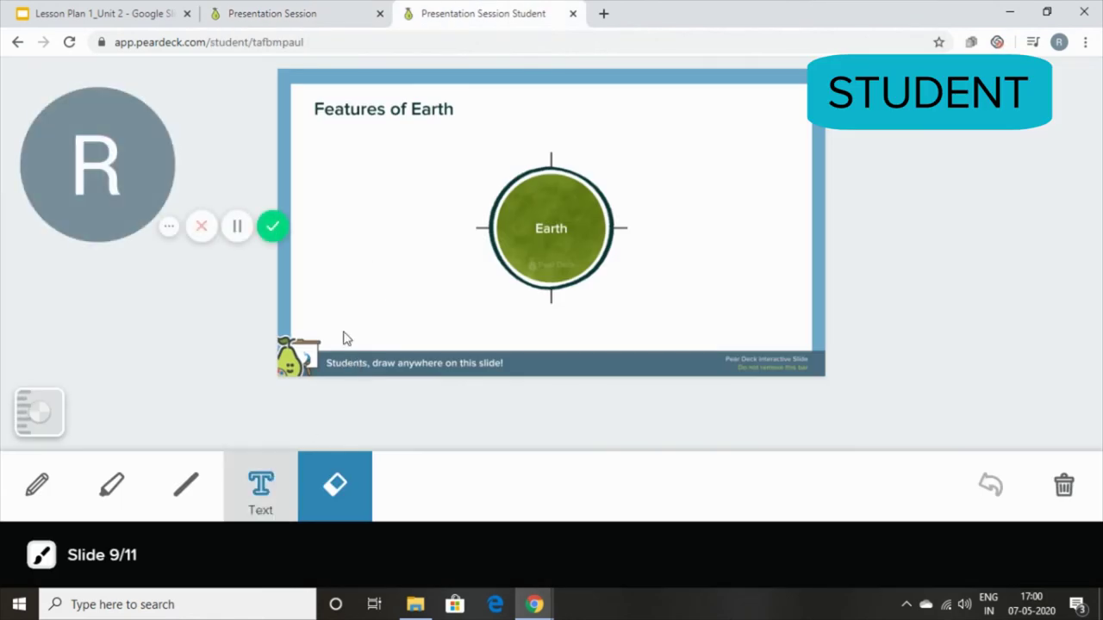
{"action": "left_click", "coordinate": [388, 234]}
{"action": "type", "text": "Earth is round"}
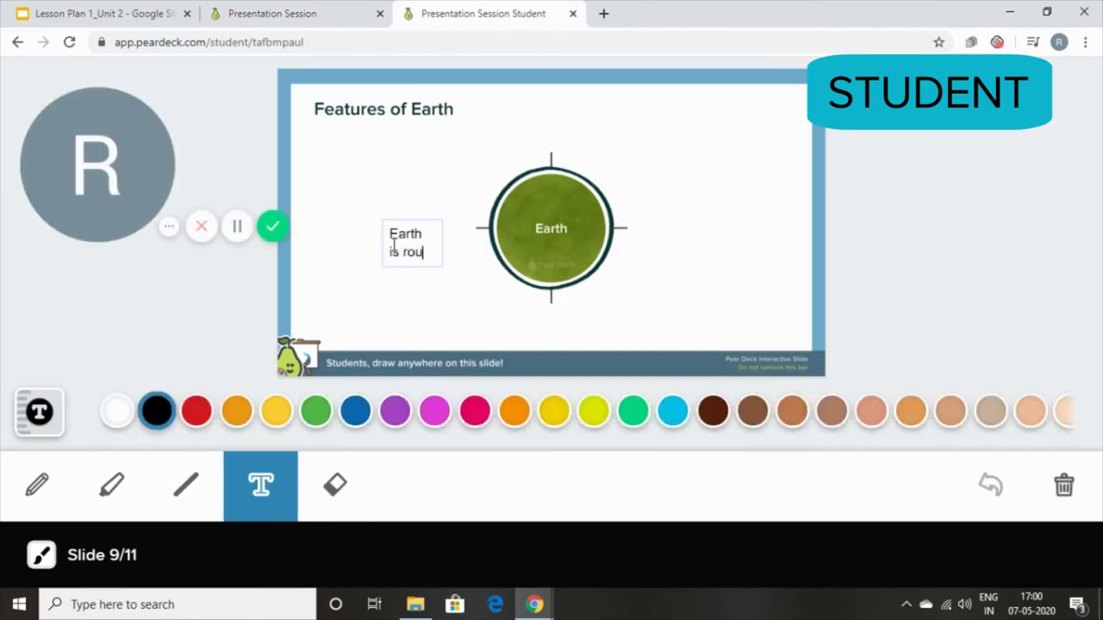
In the presenter view, advance past Planets of the Solar System to the Reflect slide.
{"action": "left_click", "coordinate": [285, 13]}
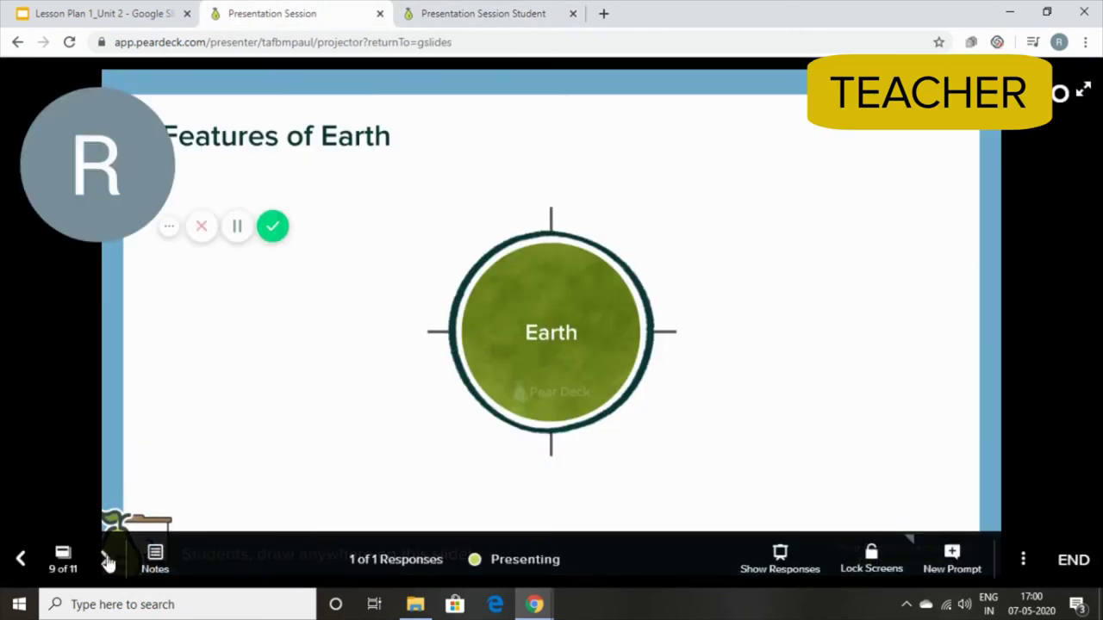
{"action": "left_click", "coordinate": [105, 558]}
{"action": "left_click", "coordinate": [104, 561]}
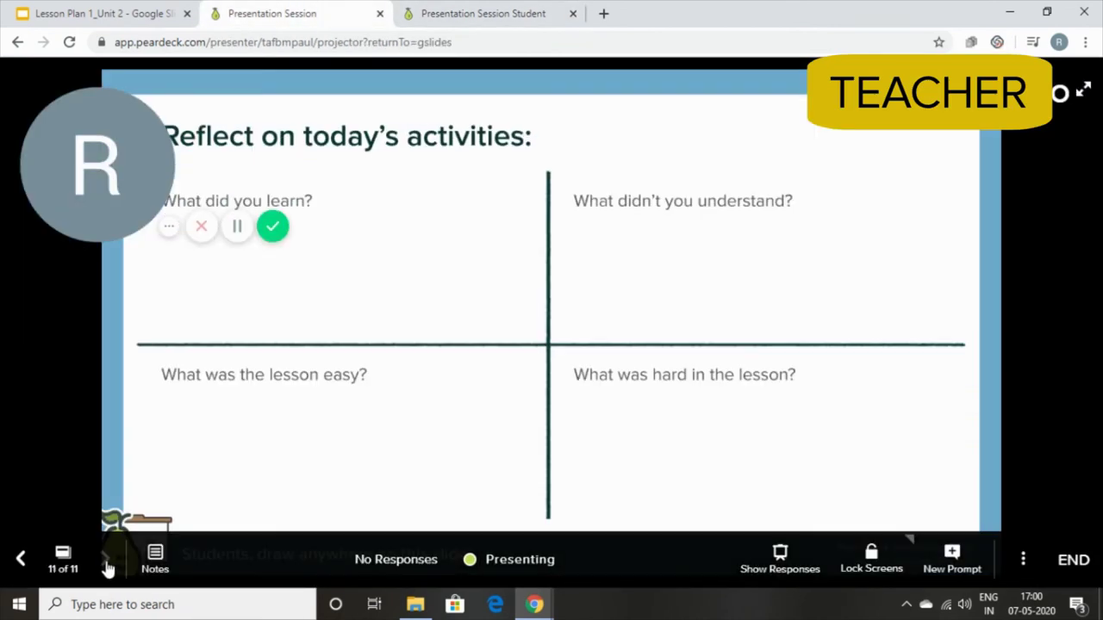
As the student, add the text 'solar system' under 'What did you learn?', then return to the presenter view.
{"action": "left_click", "coordinate": [497, 12]}
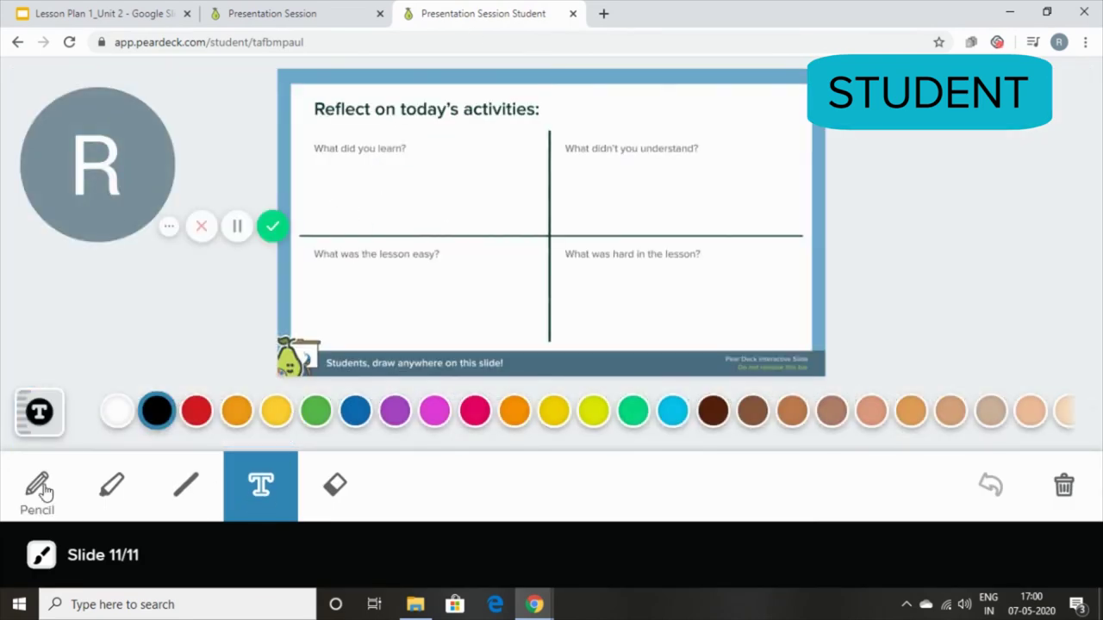
{"action": "left_click", "coordinate": [40, 488]}
{"action": "left_click", "coordinate": [260, 487]}
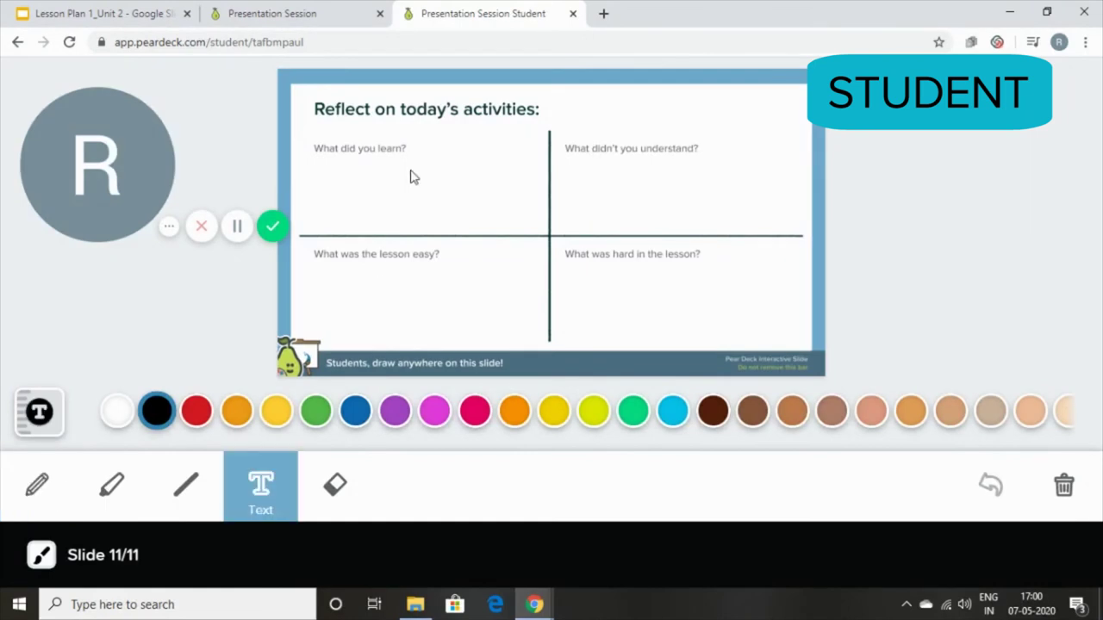
{"action": "left_click", "coordinate": [330, 177]}
{"action": "type", "text": "solar system"}
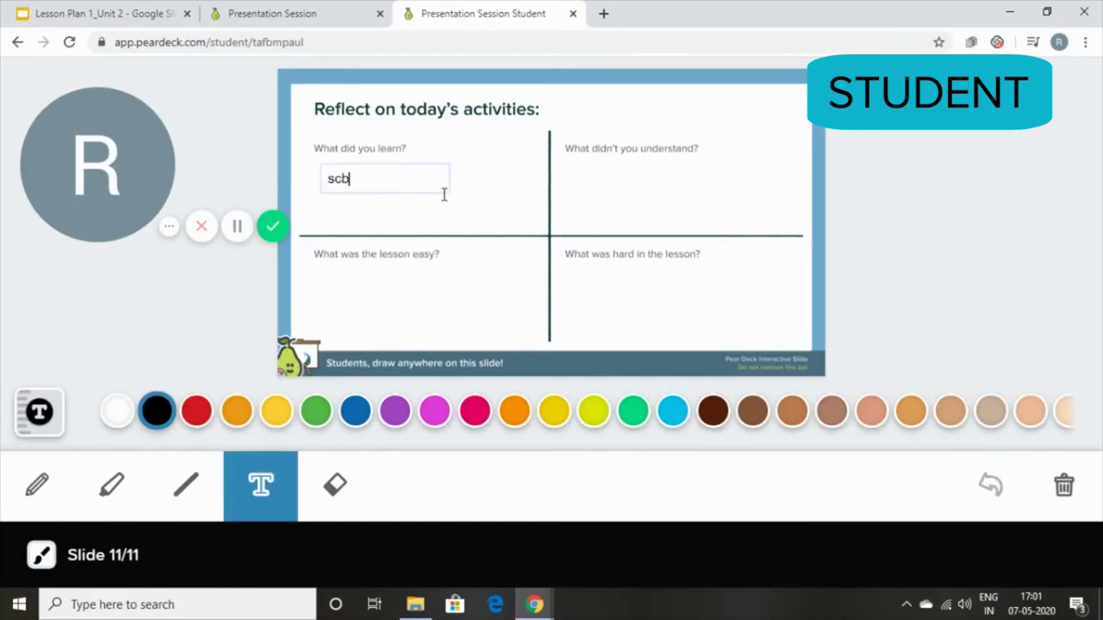
{"action": "left_click", "coordinate": [274, 13]}
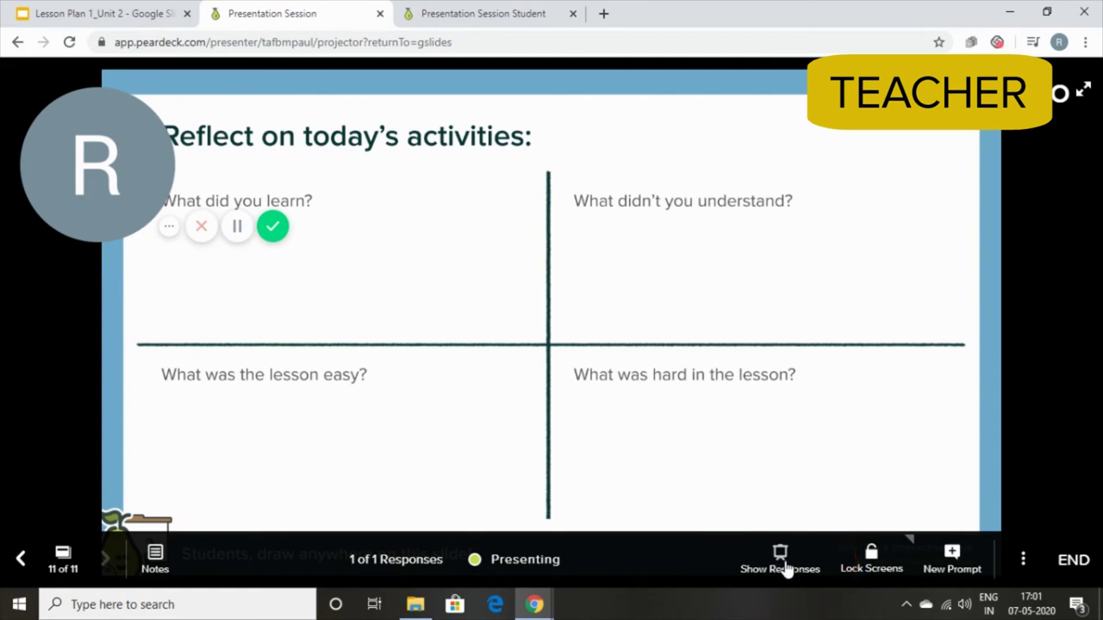
Show the 'solar system' reflection response, try Grid then List Layout, and move to the drawing slide.
{"action": "left_click", "coordinate": [780, 562]}
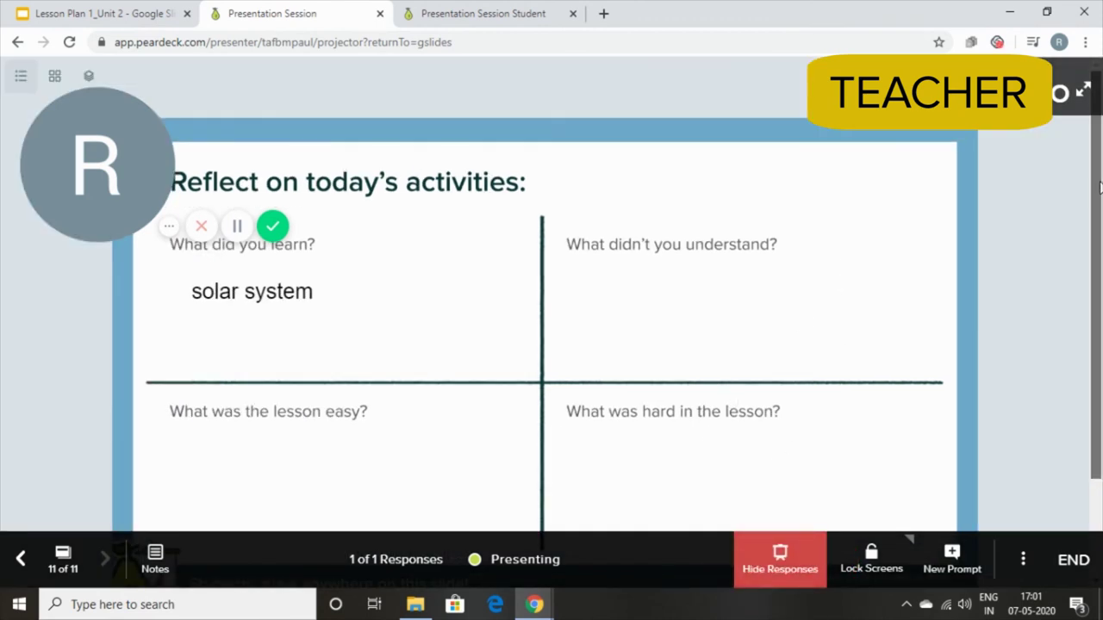
{"action": "scroll", "coordinate": [1101, 388], "scroll_direction": "down", "scroll_amount": 1}
{"action": "scroll", "coordinate": [1100, 310], "scroll_direction": "up", "scroll_amount": 2}
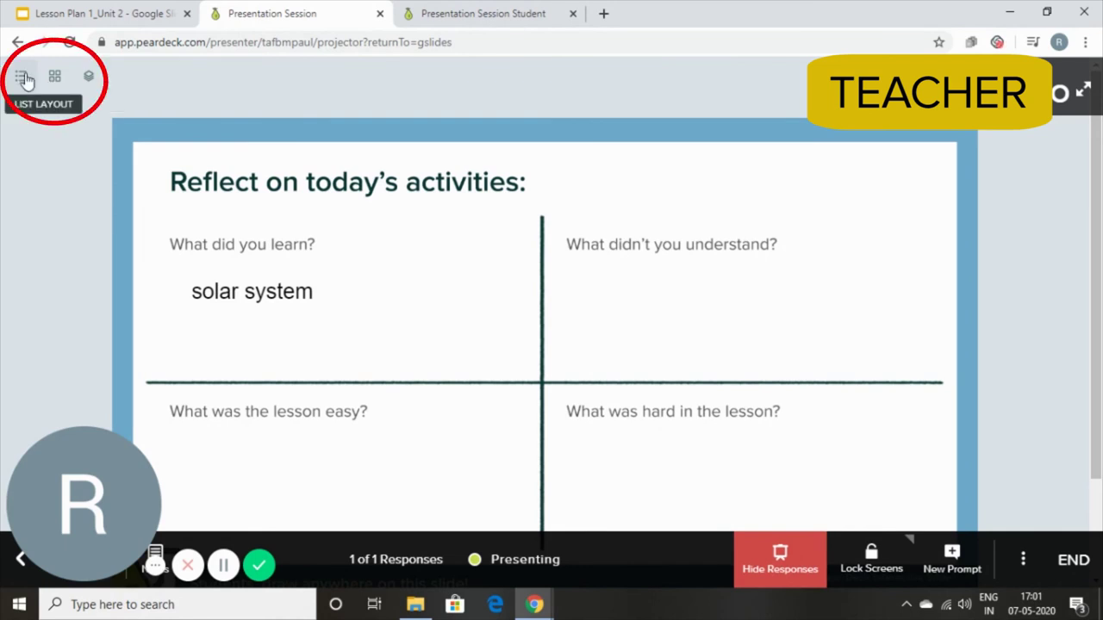
{"action": "left_click", "coordinate": [55, 79]}
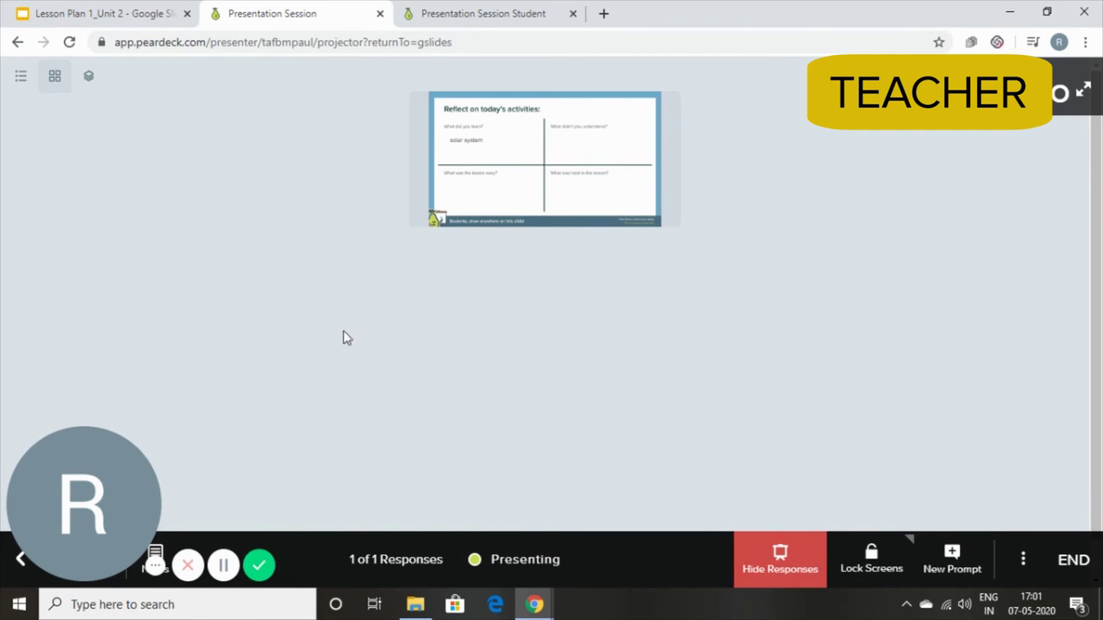
{"action": "left_click", "coordinate": [20, 76]}
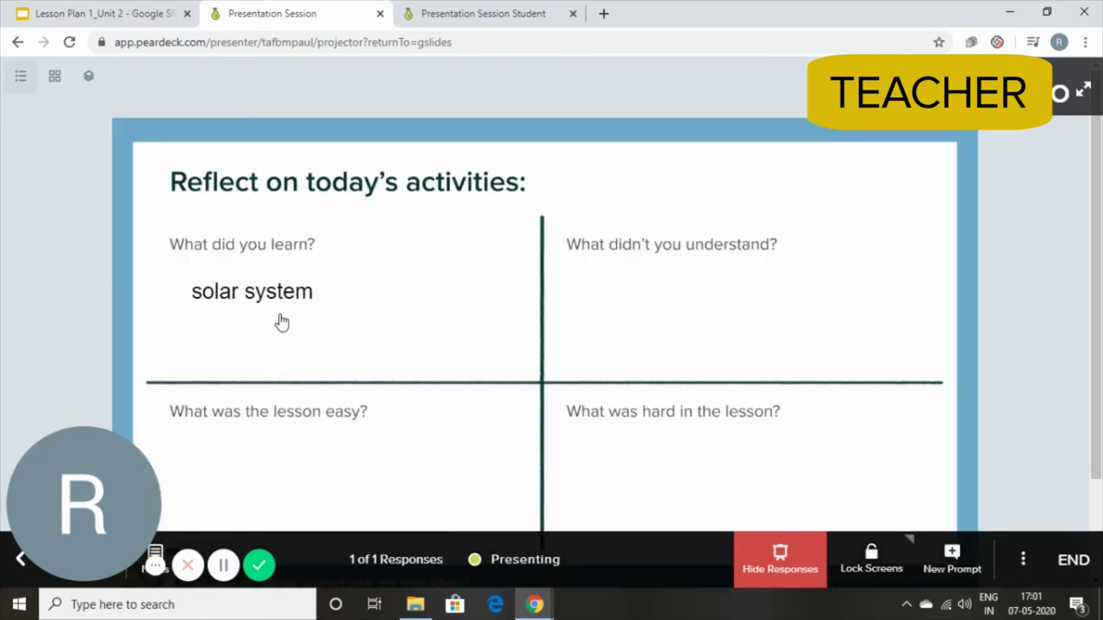
{"action": "key", "text": "Right"}
{"action": "key", "text": "Right"}
{"action": "key", "text": "Right"}
{"action": "key", "text": "Right"}
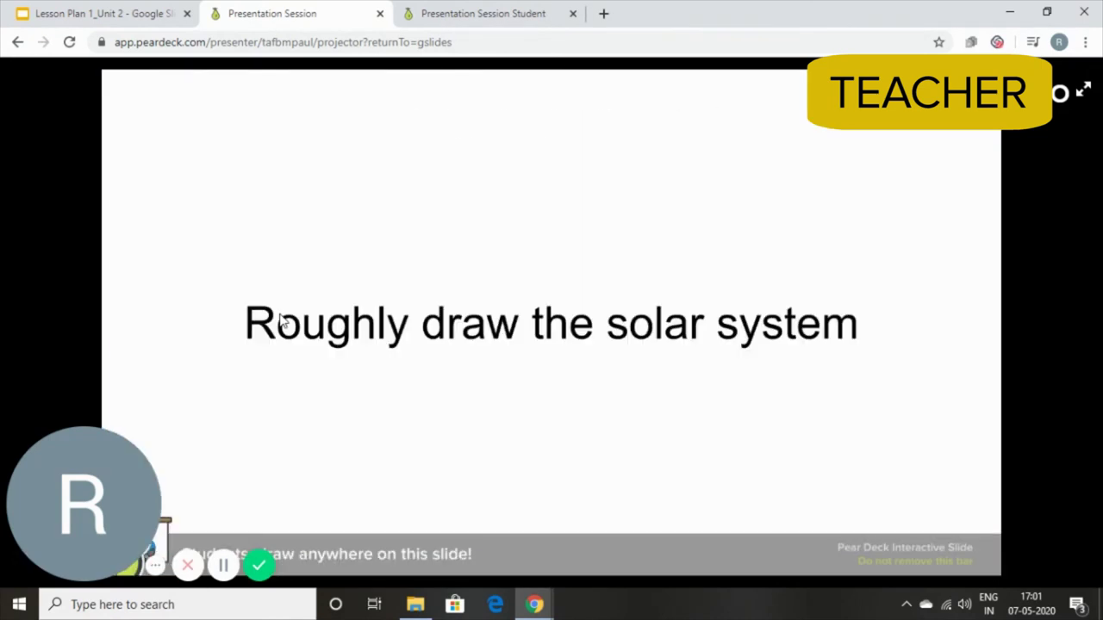
Show the student's solar-system drawing on the drawing slide as Grid Layout thumbnails.
{"action": "mouse_move", "coordinate": [755, 586]}
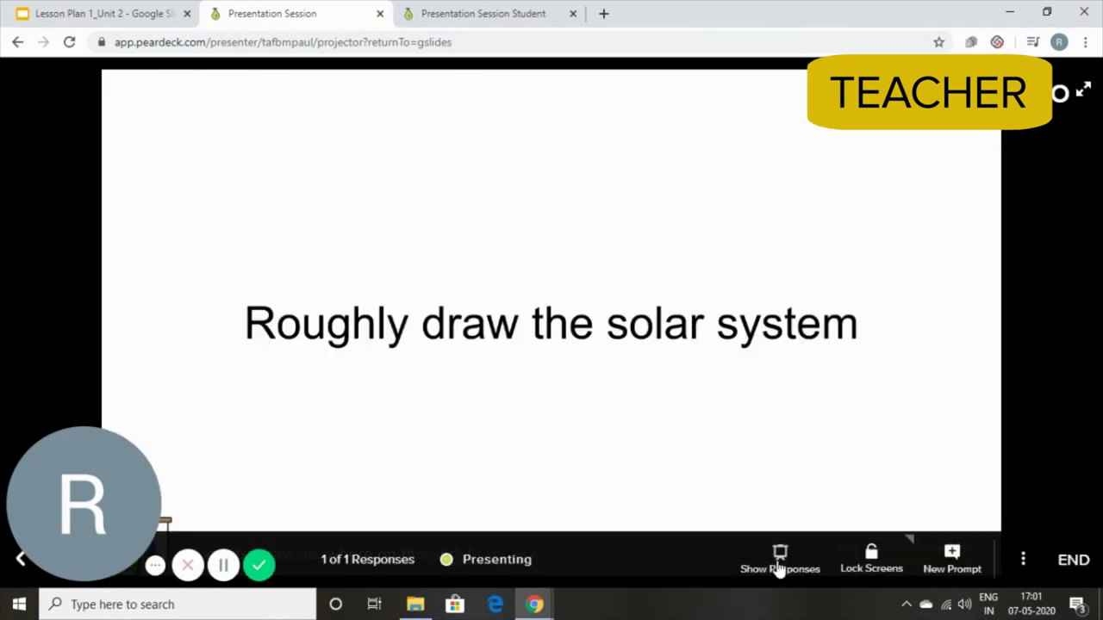
{"action": "left_click", "coordinate": [778, 560]}
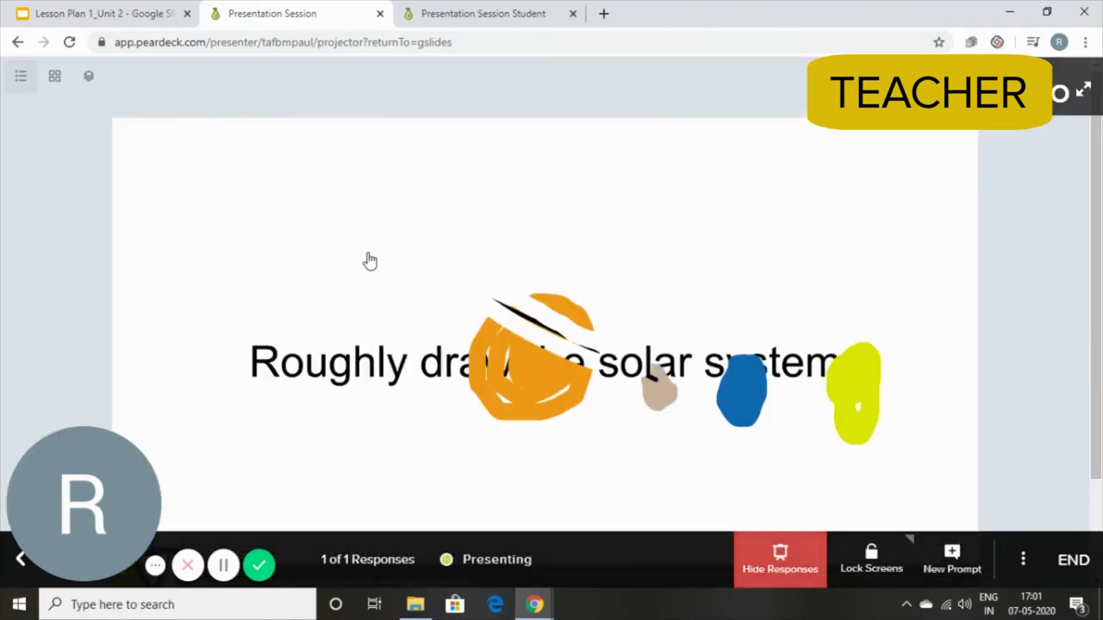
{"action": "left_click", "coordinate": [55, 78]}
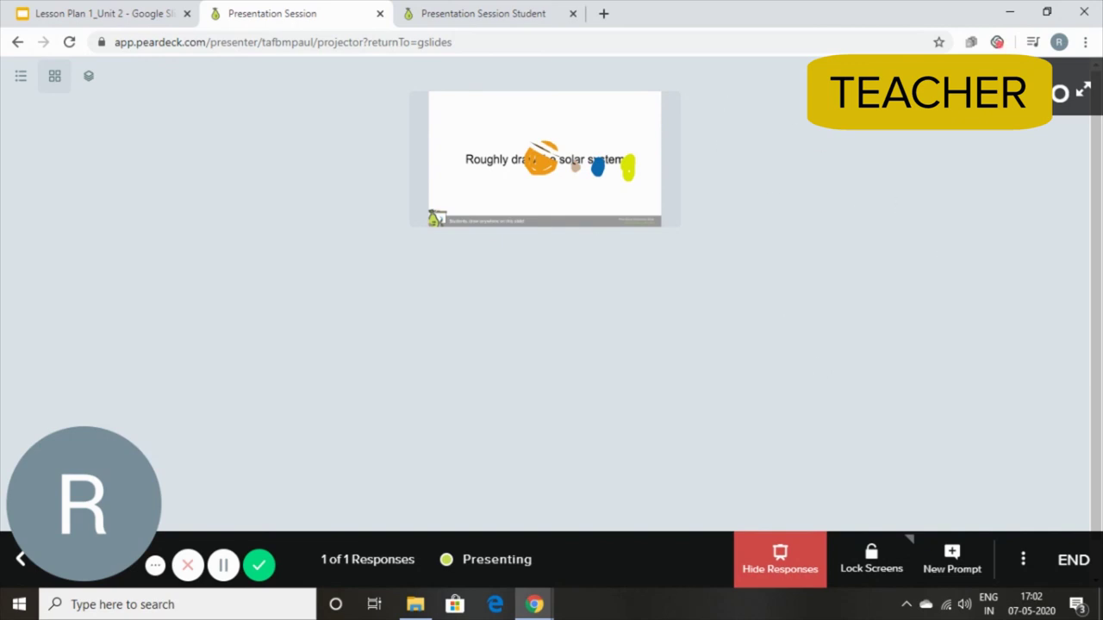
End the session, naming it 'Solar System' and choosing Save & End Session.
{"action": "left_click", "coordinate": [1073, 560]}
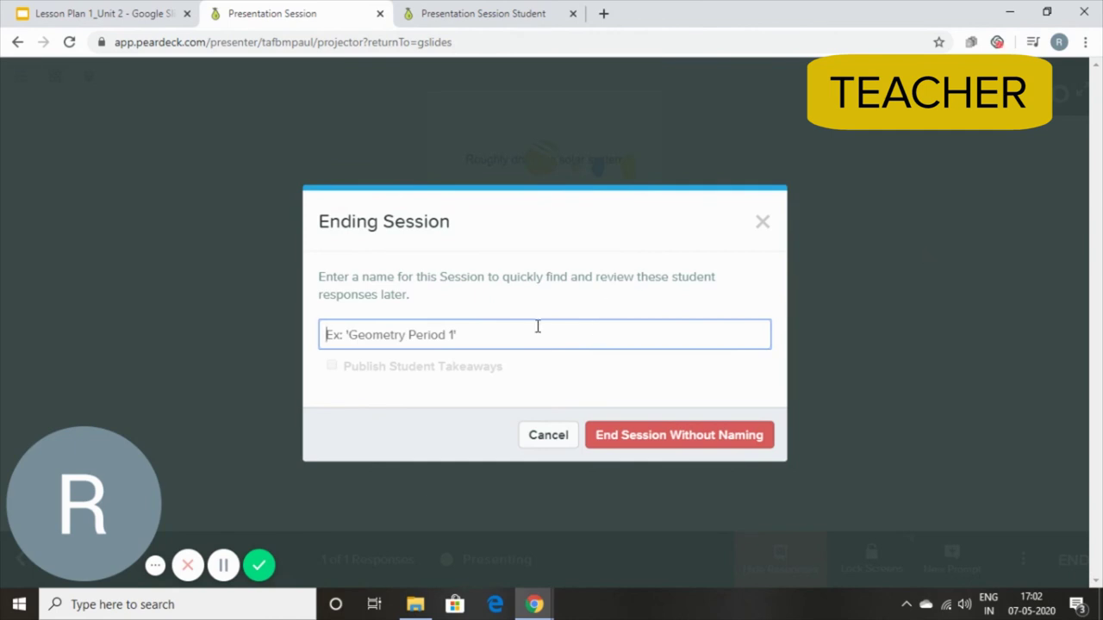
{"action": "type", "text": "Solar System"}
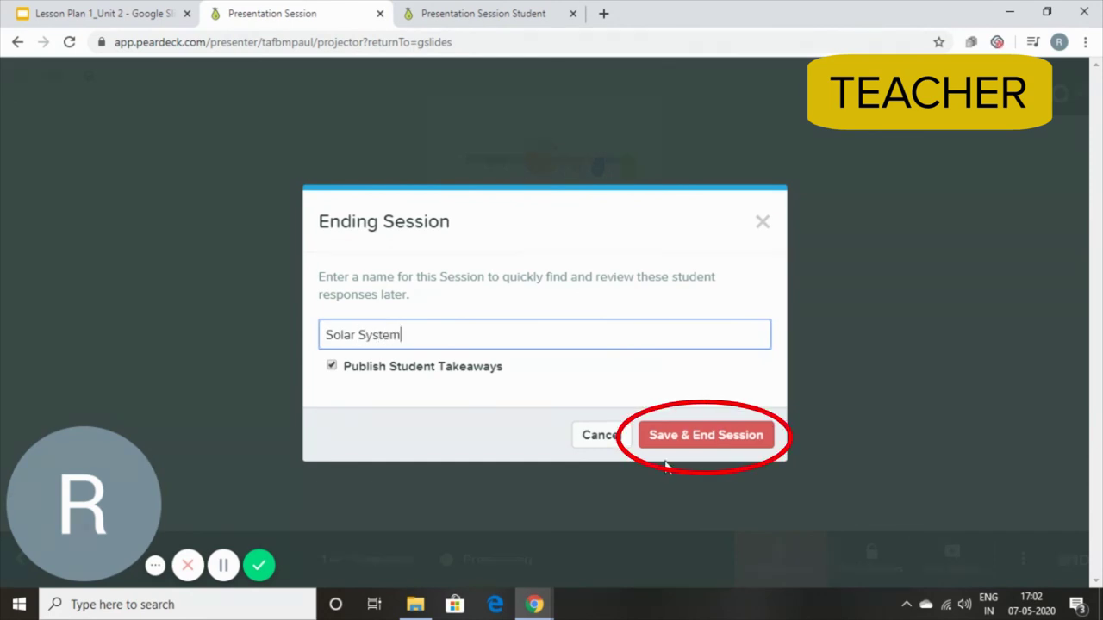
{"action": "left_click", "coordinate": [705, 440]}
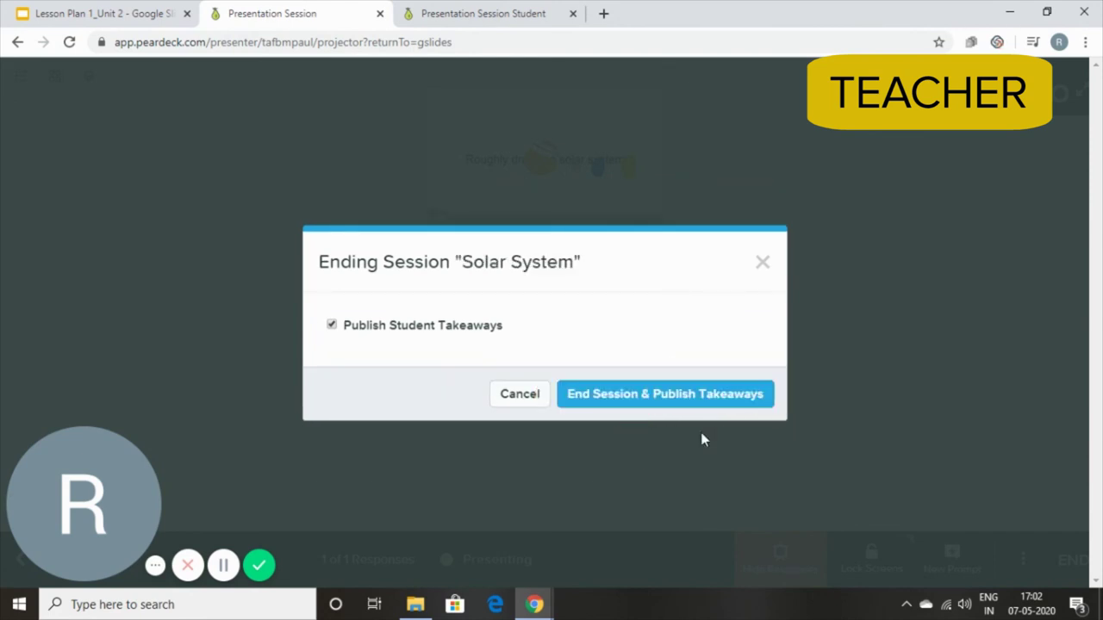